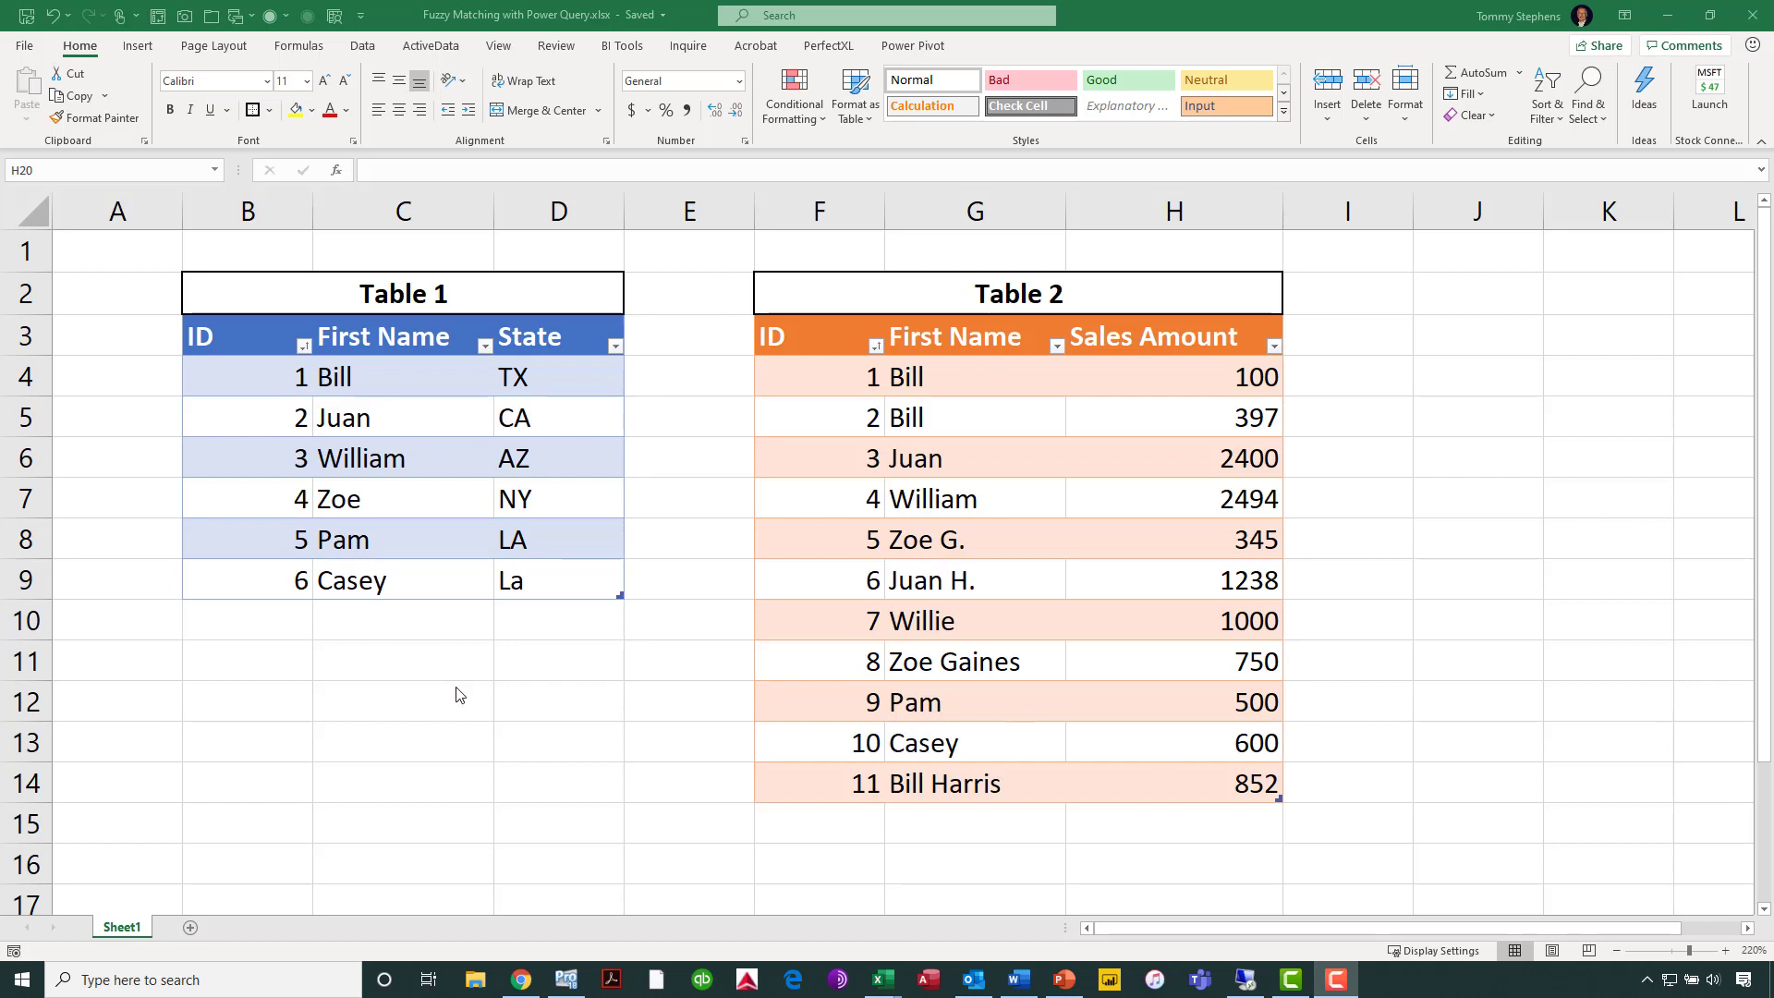
# Load Table 1 into the Power Query Editor as query Table1 using From Table/Range.
pyautogui.click(438, 454)
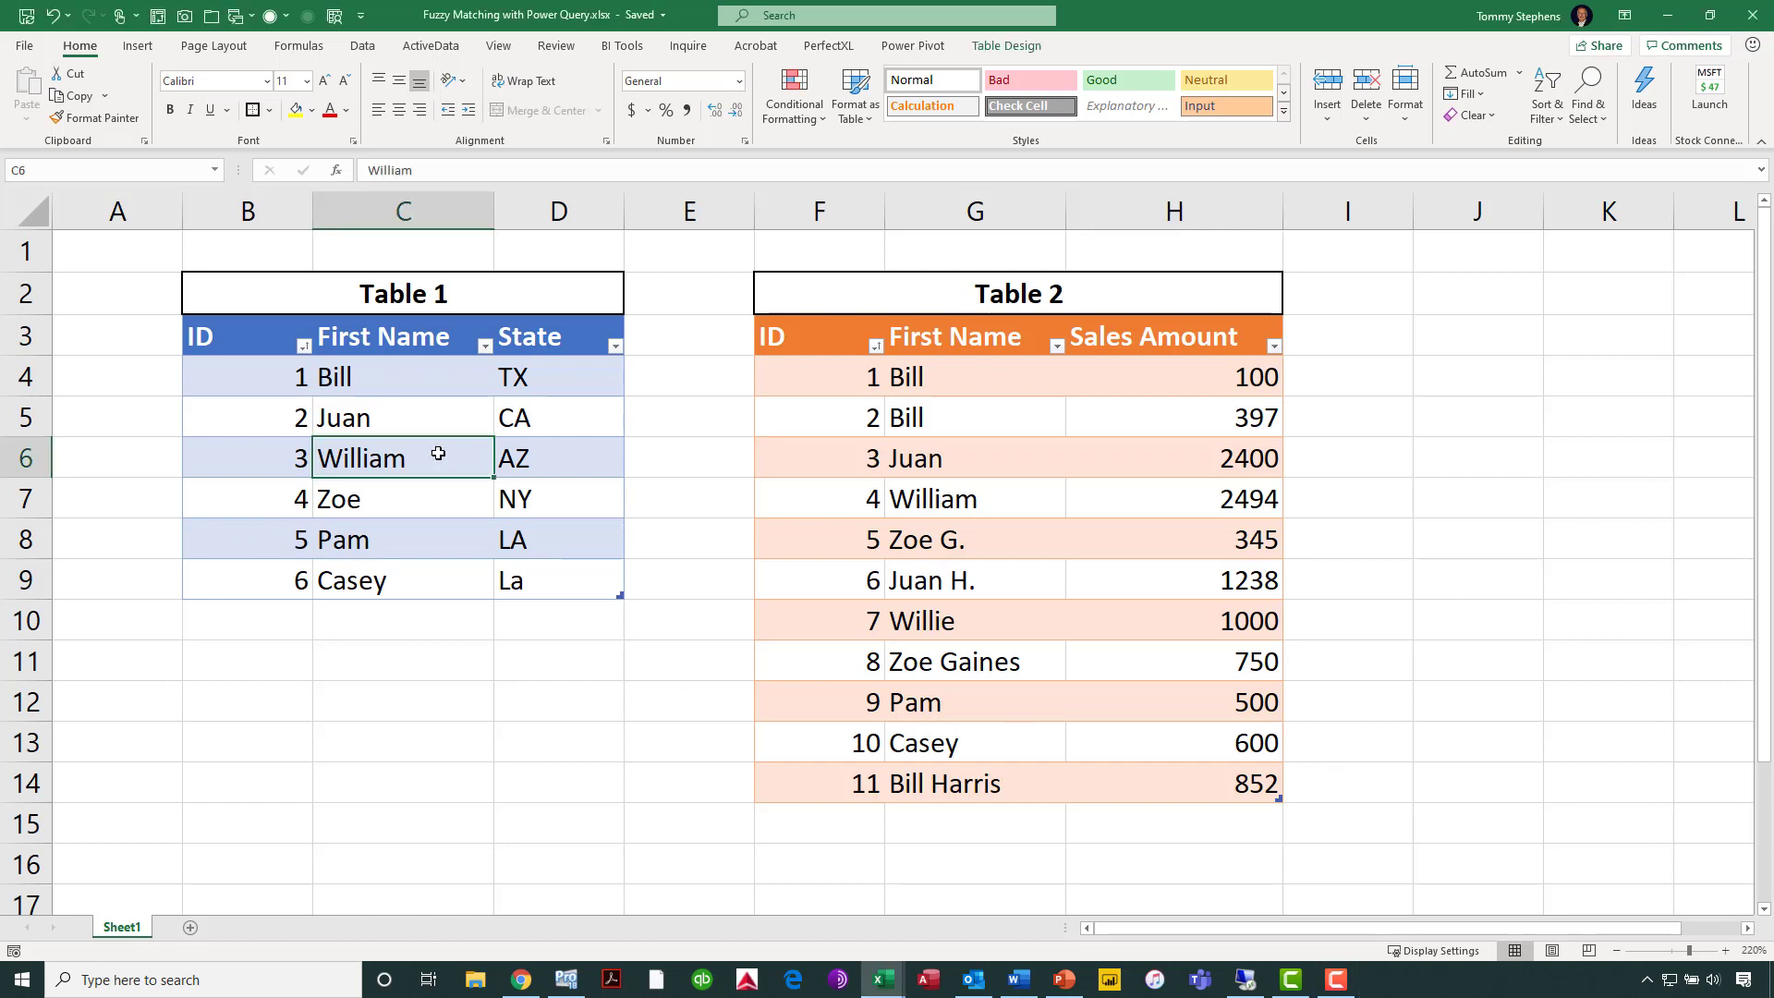
pyautogui.click(359, 48)
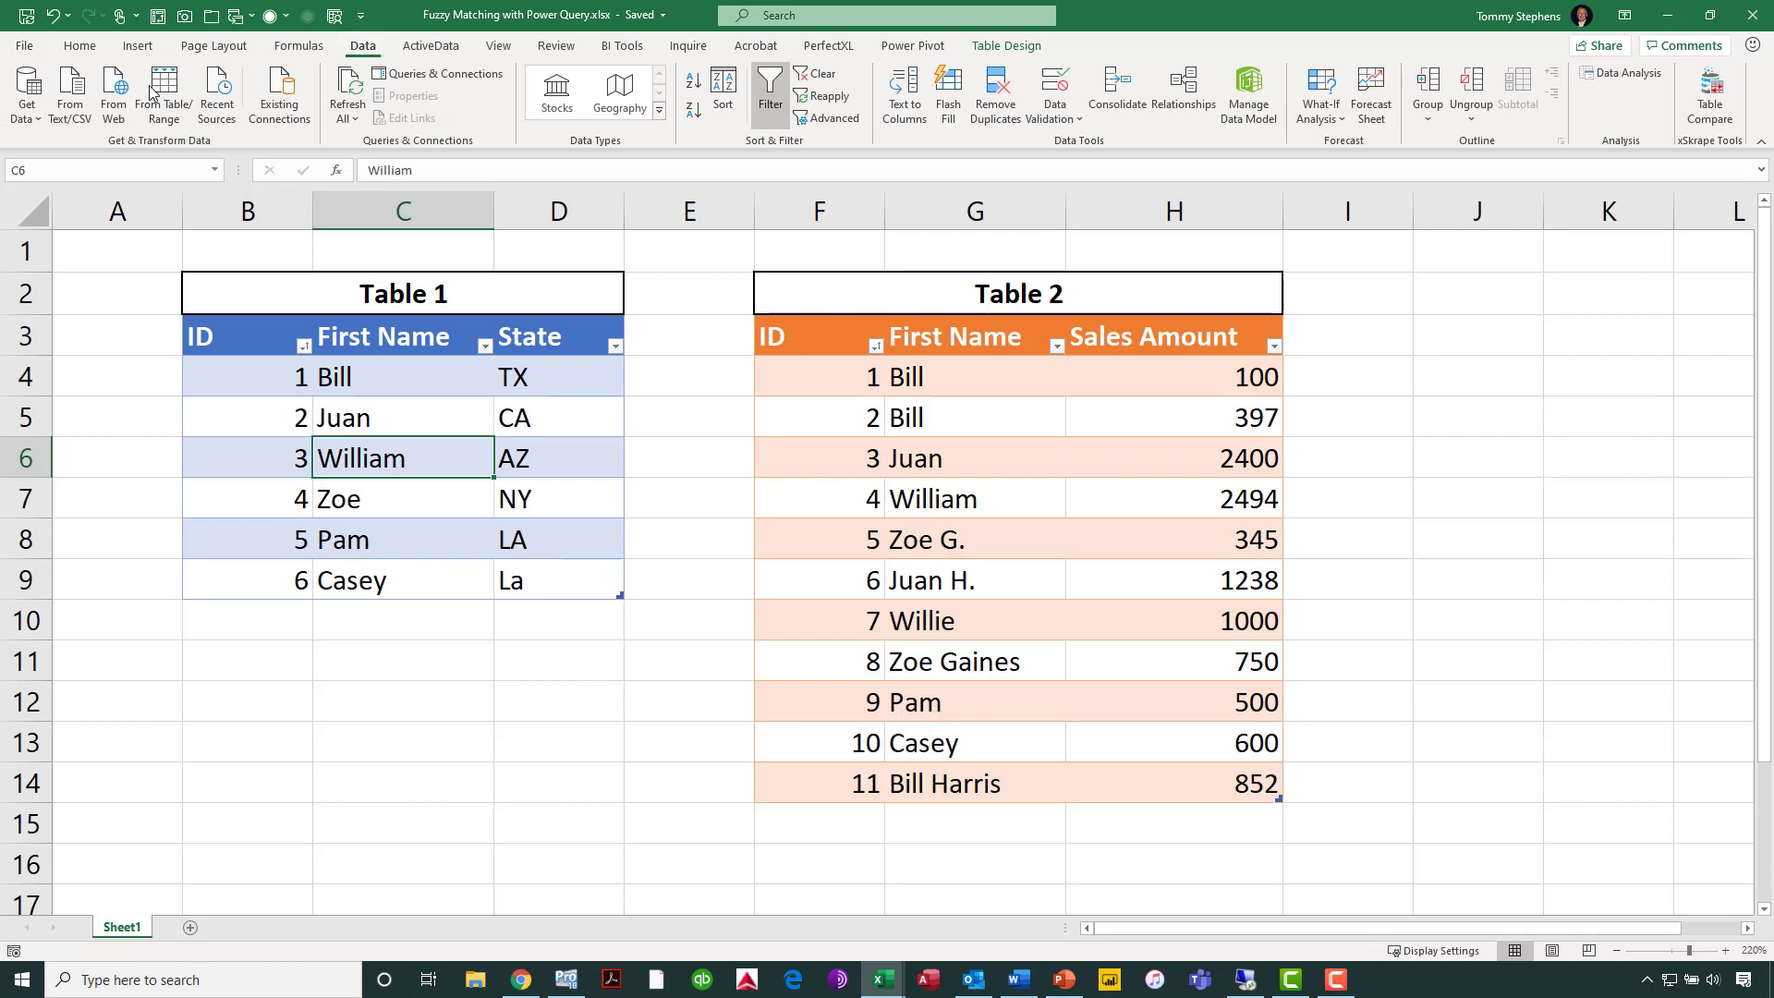
pyautogui.click(38, 121)
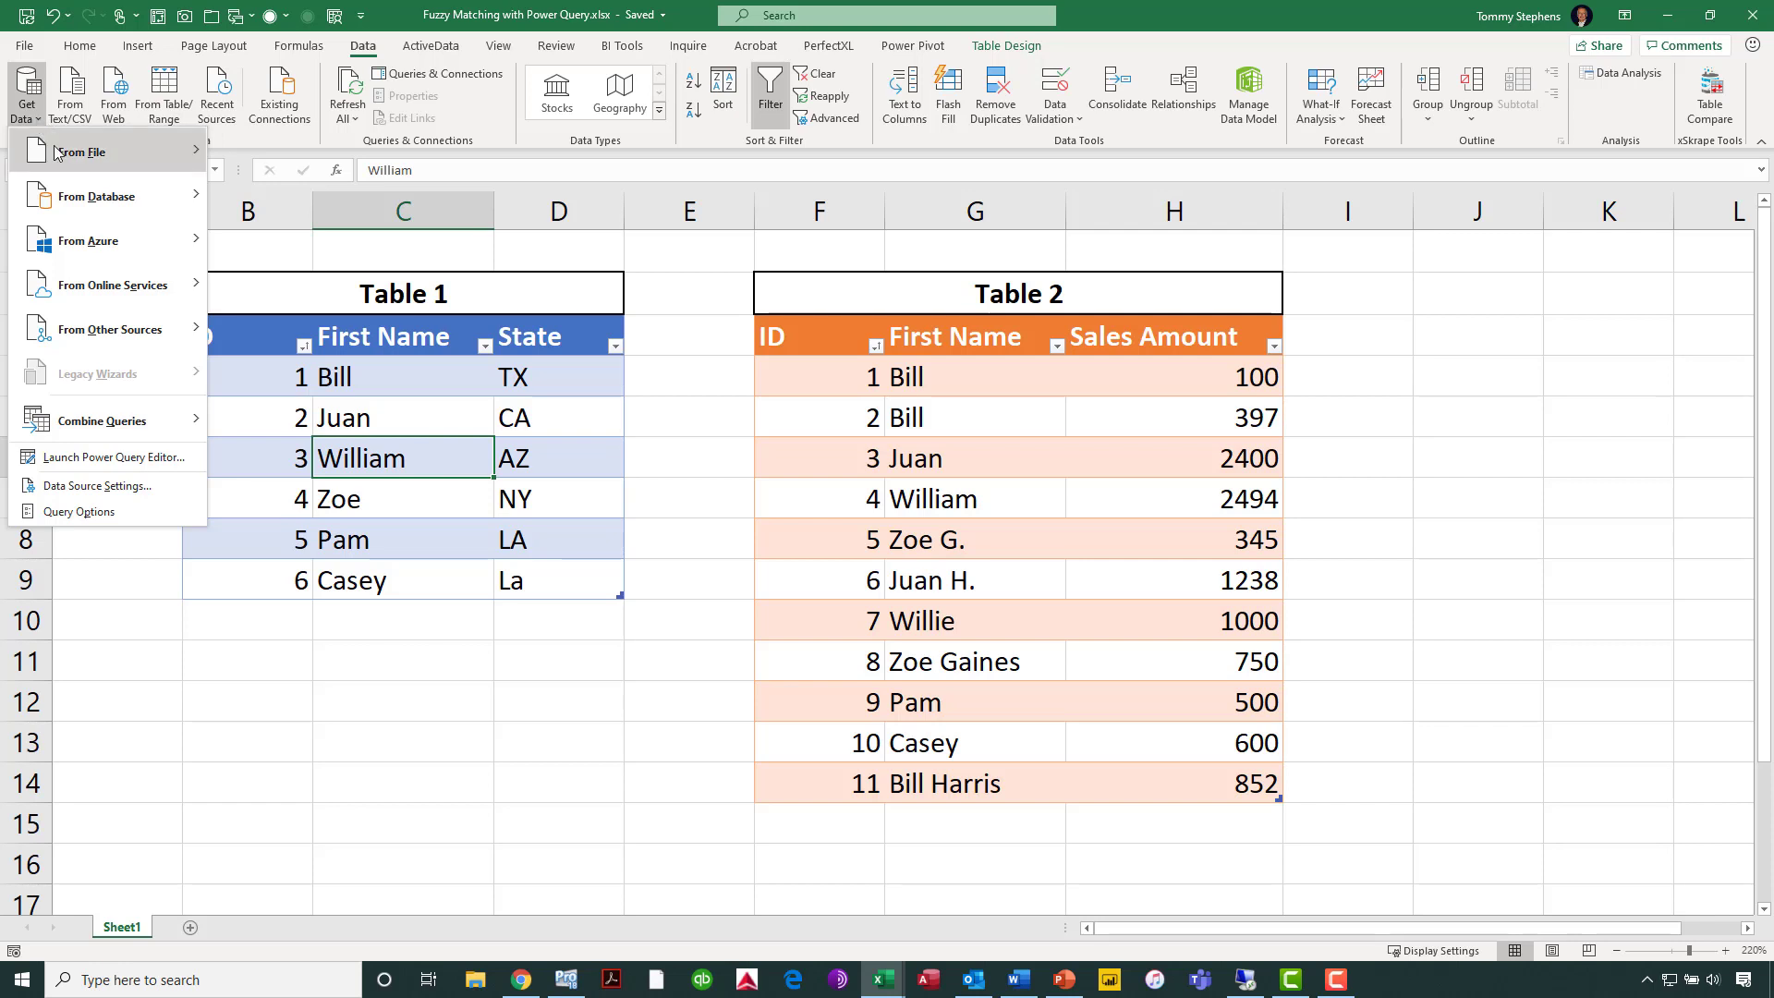
pyautogui.moveTo(166, 195)
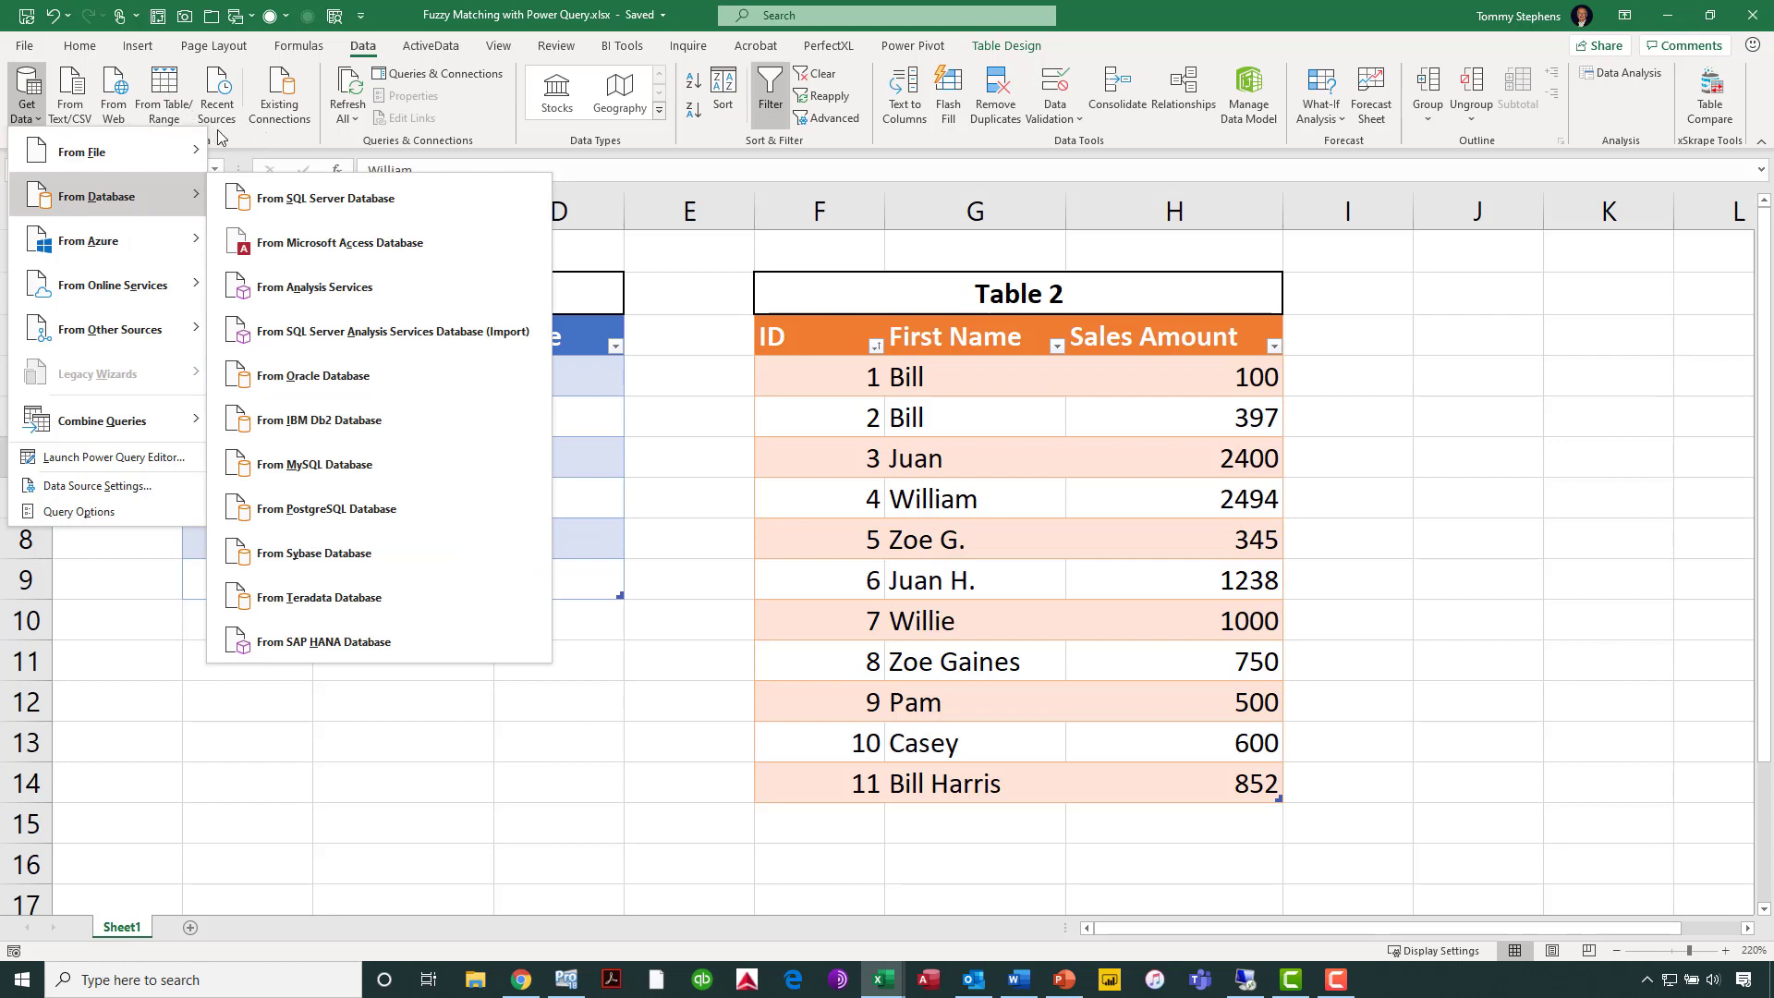
pyautogui.click(223, 136)
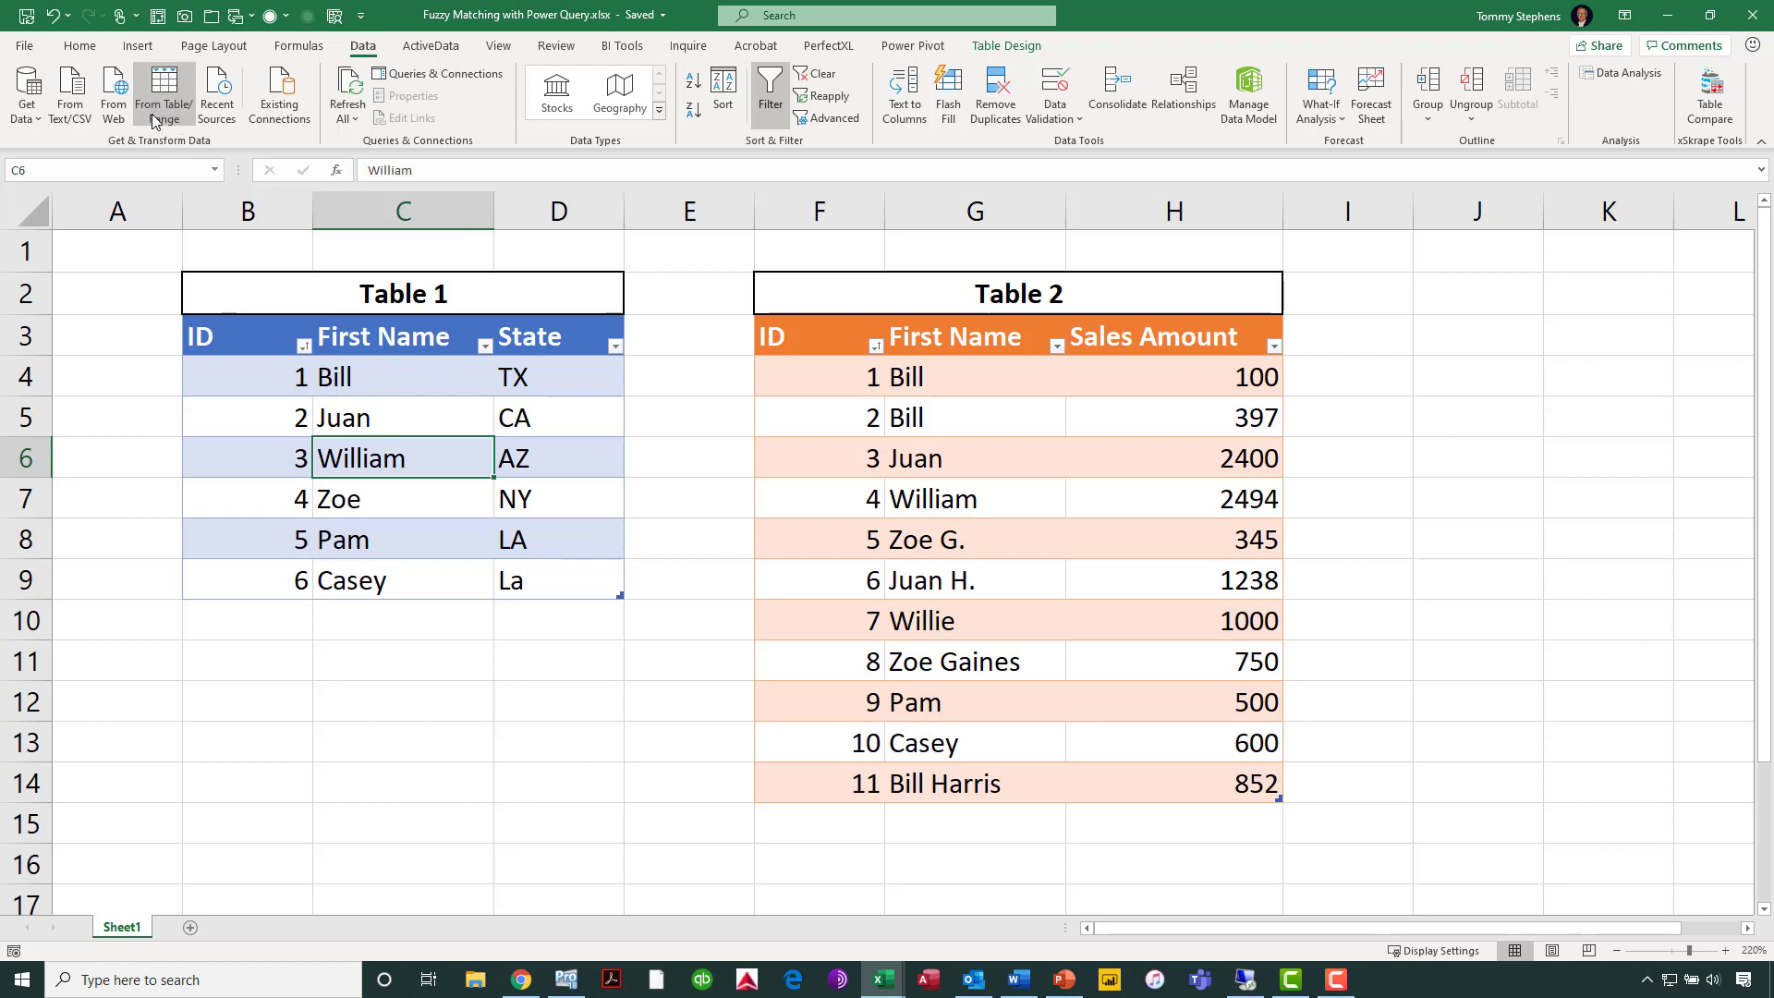
pyautogui.click(188, 111)
pyautogui.click(179, 112)
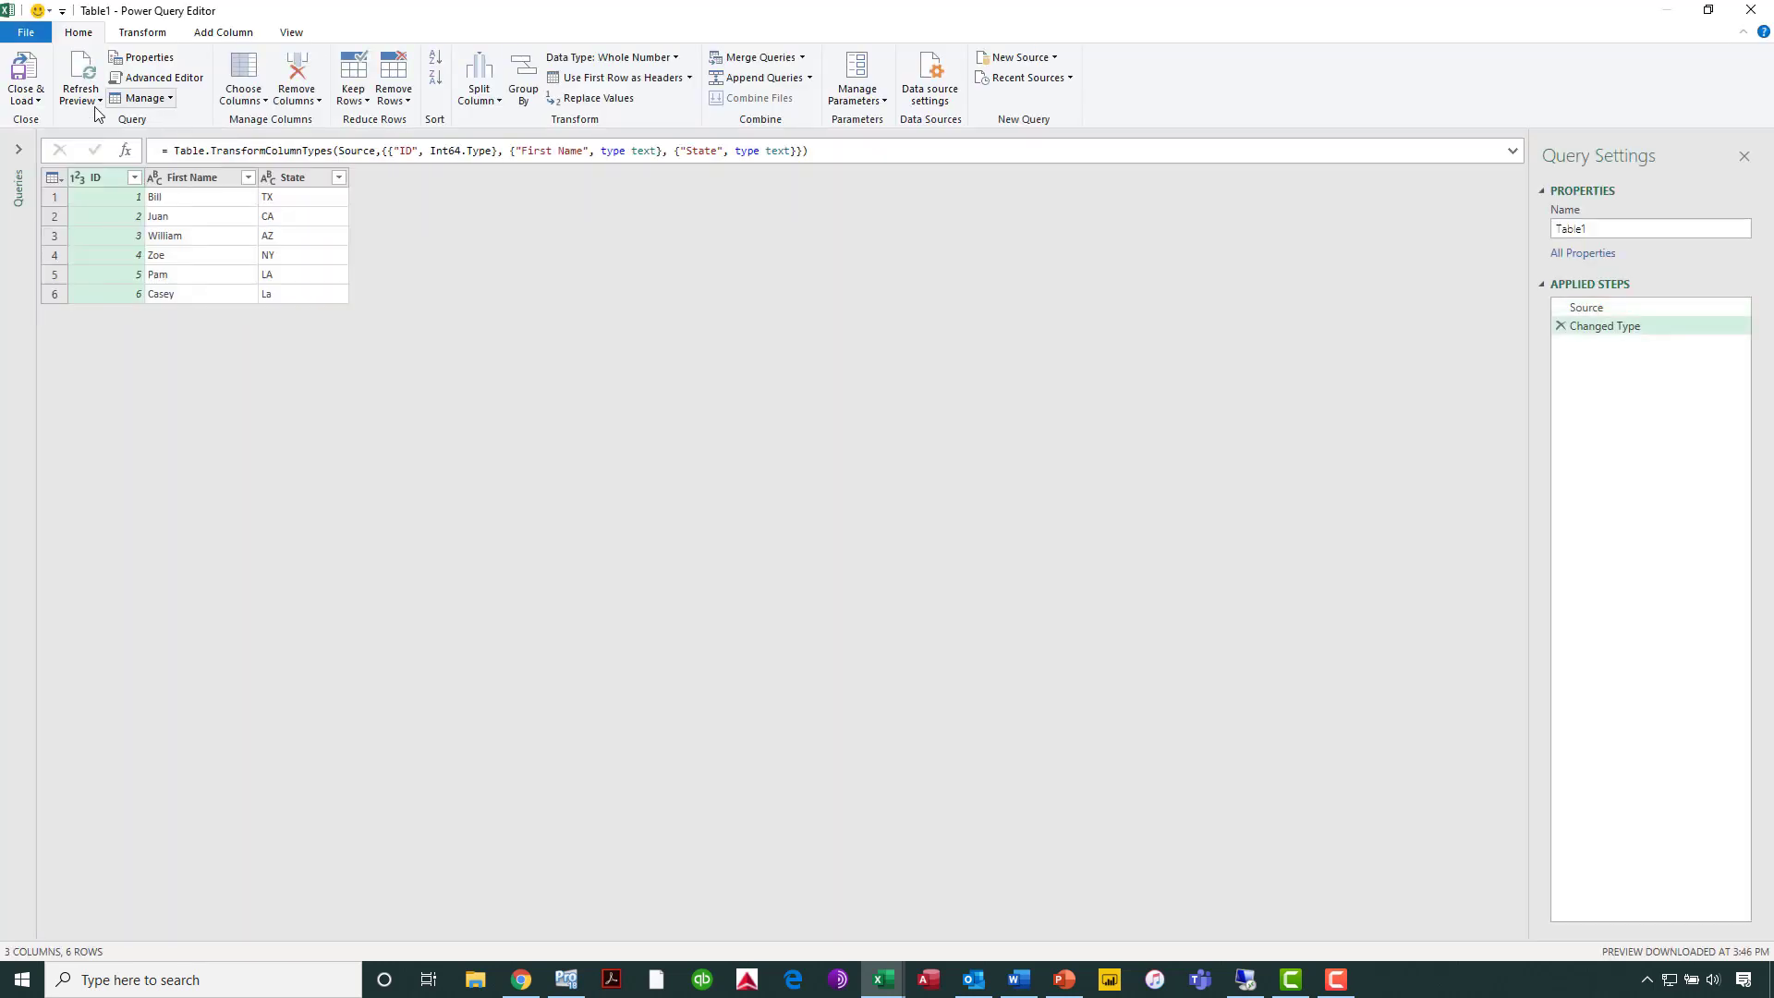
# Close & Load the Table1 query to Excel with Only Create Connection.
pyautogui.click(38, 101)
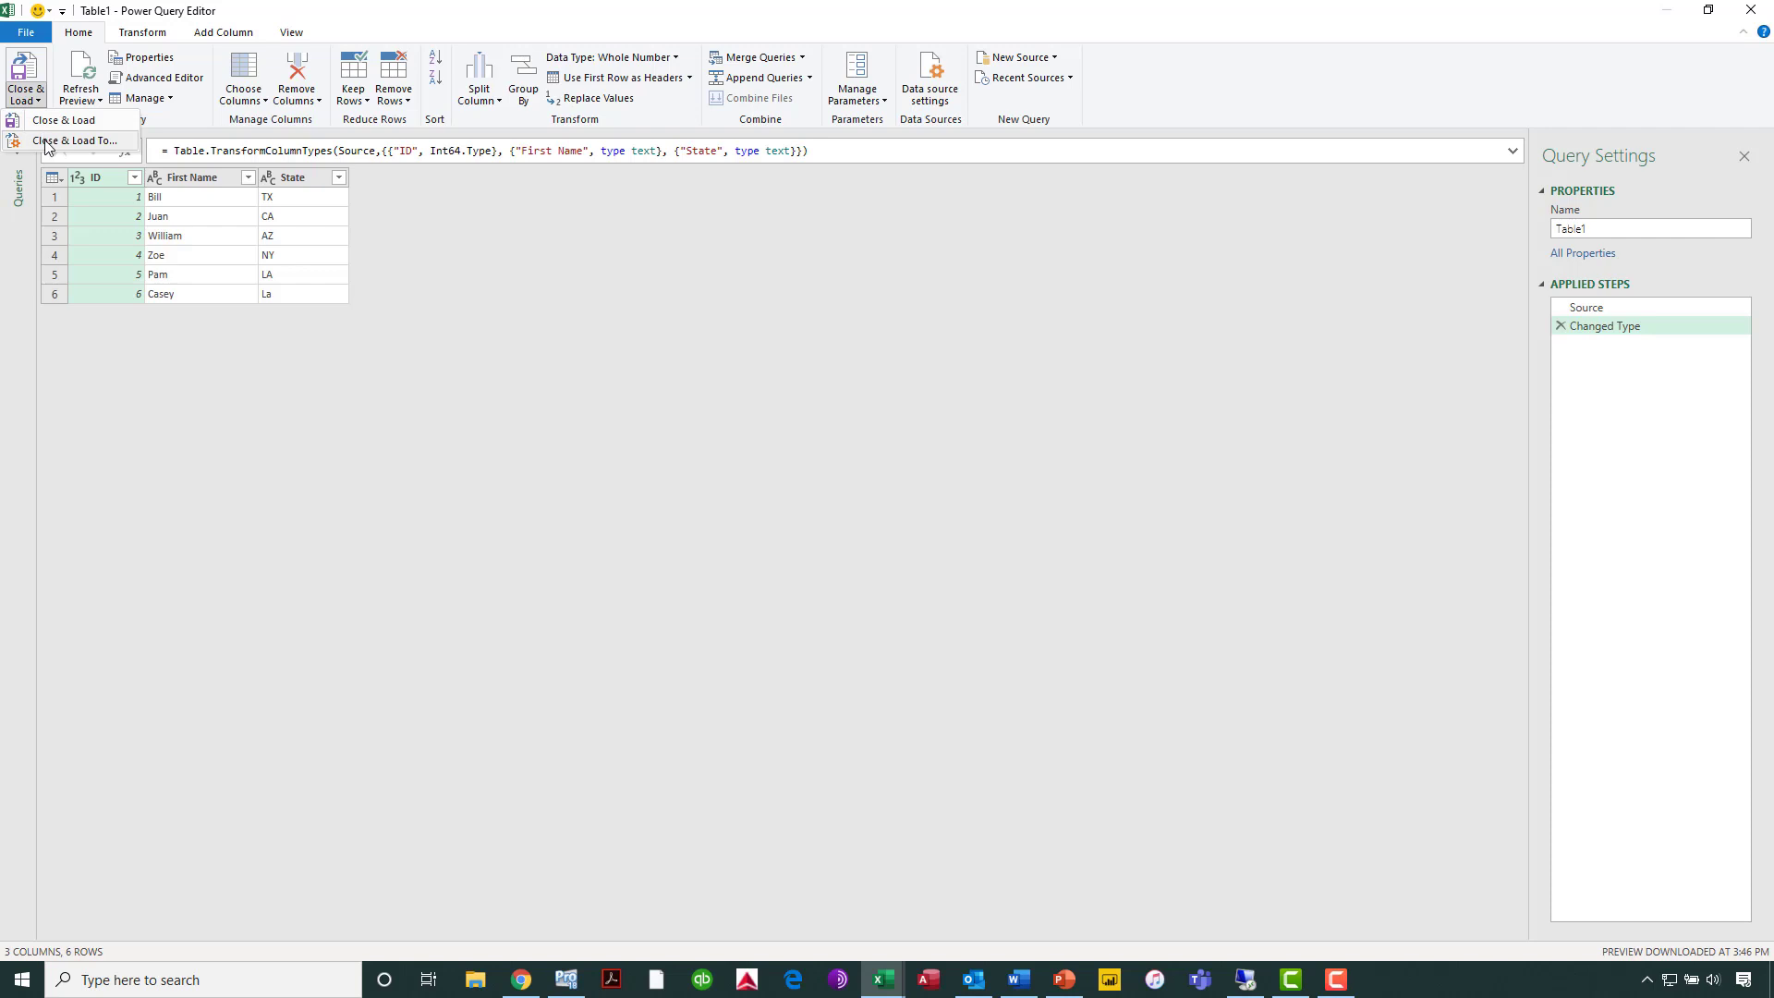
pyautogui.click(44, 141)
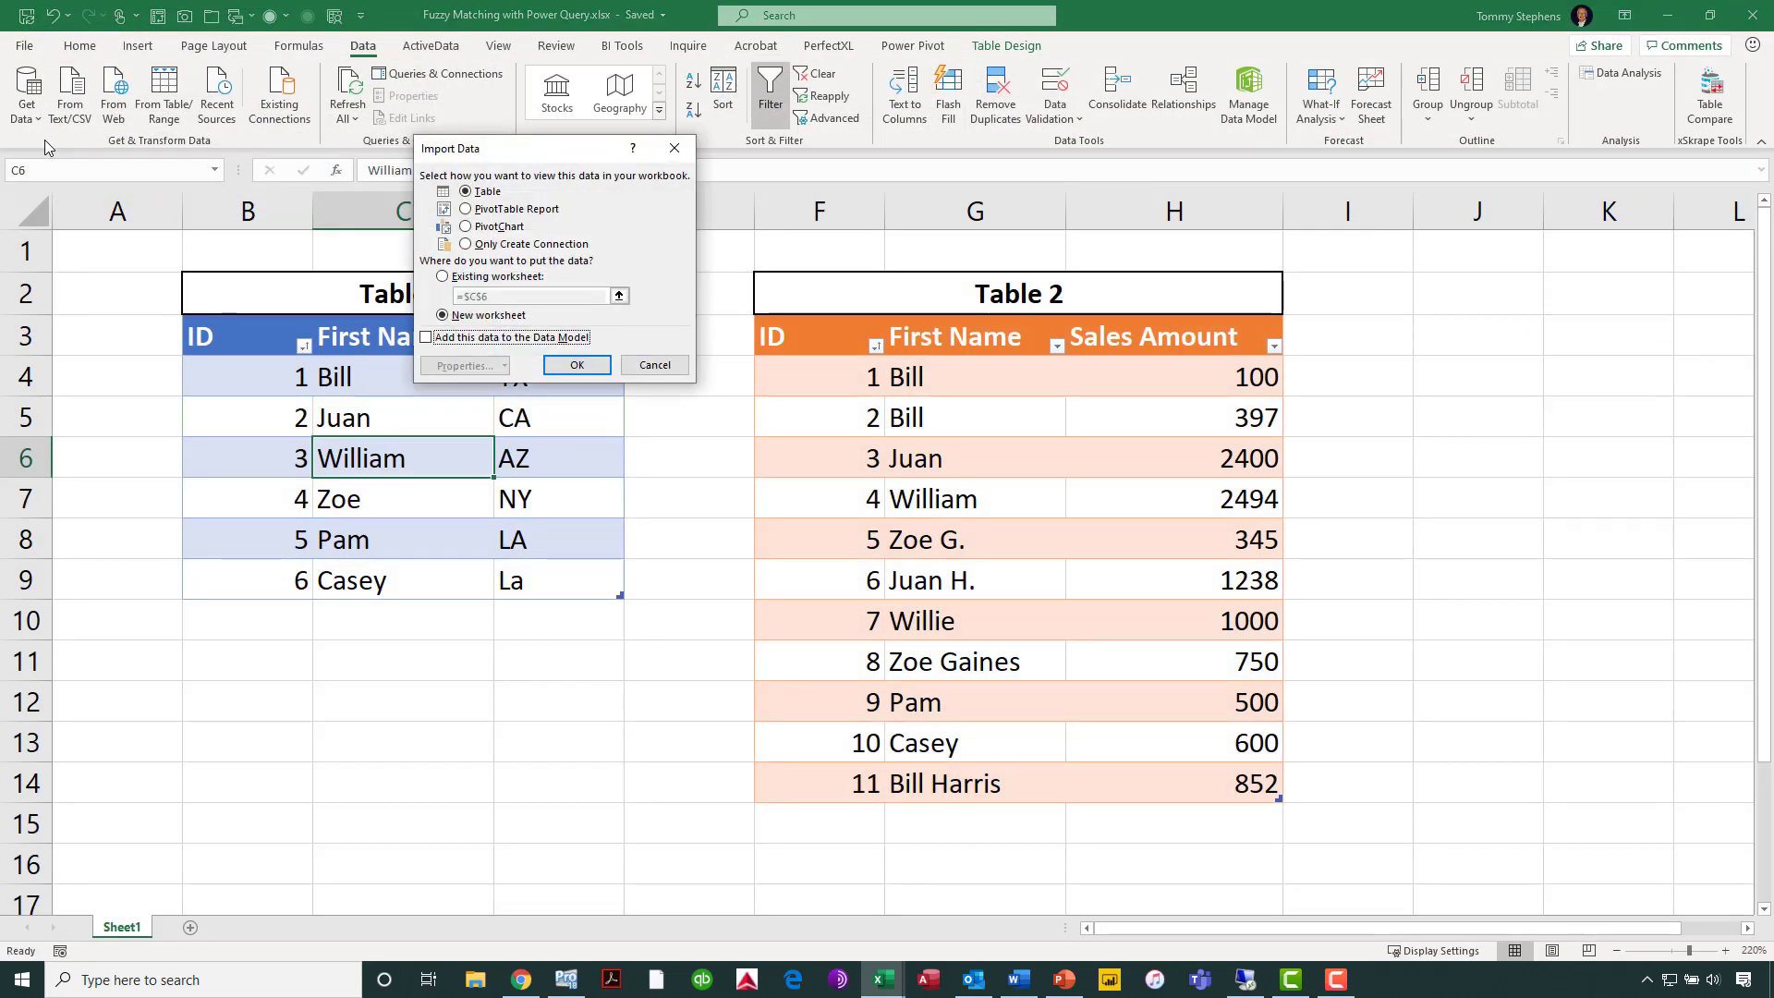
pyautogui.click(472, 245)
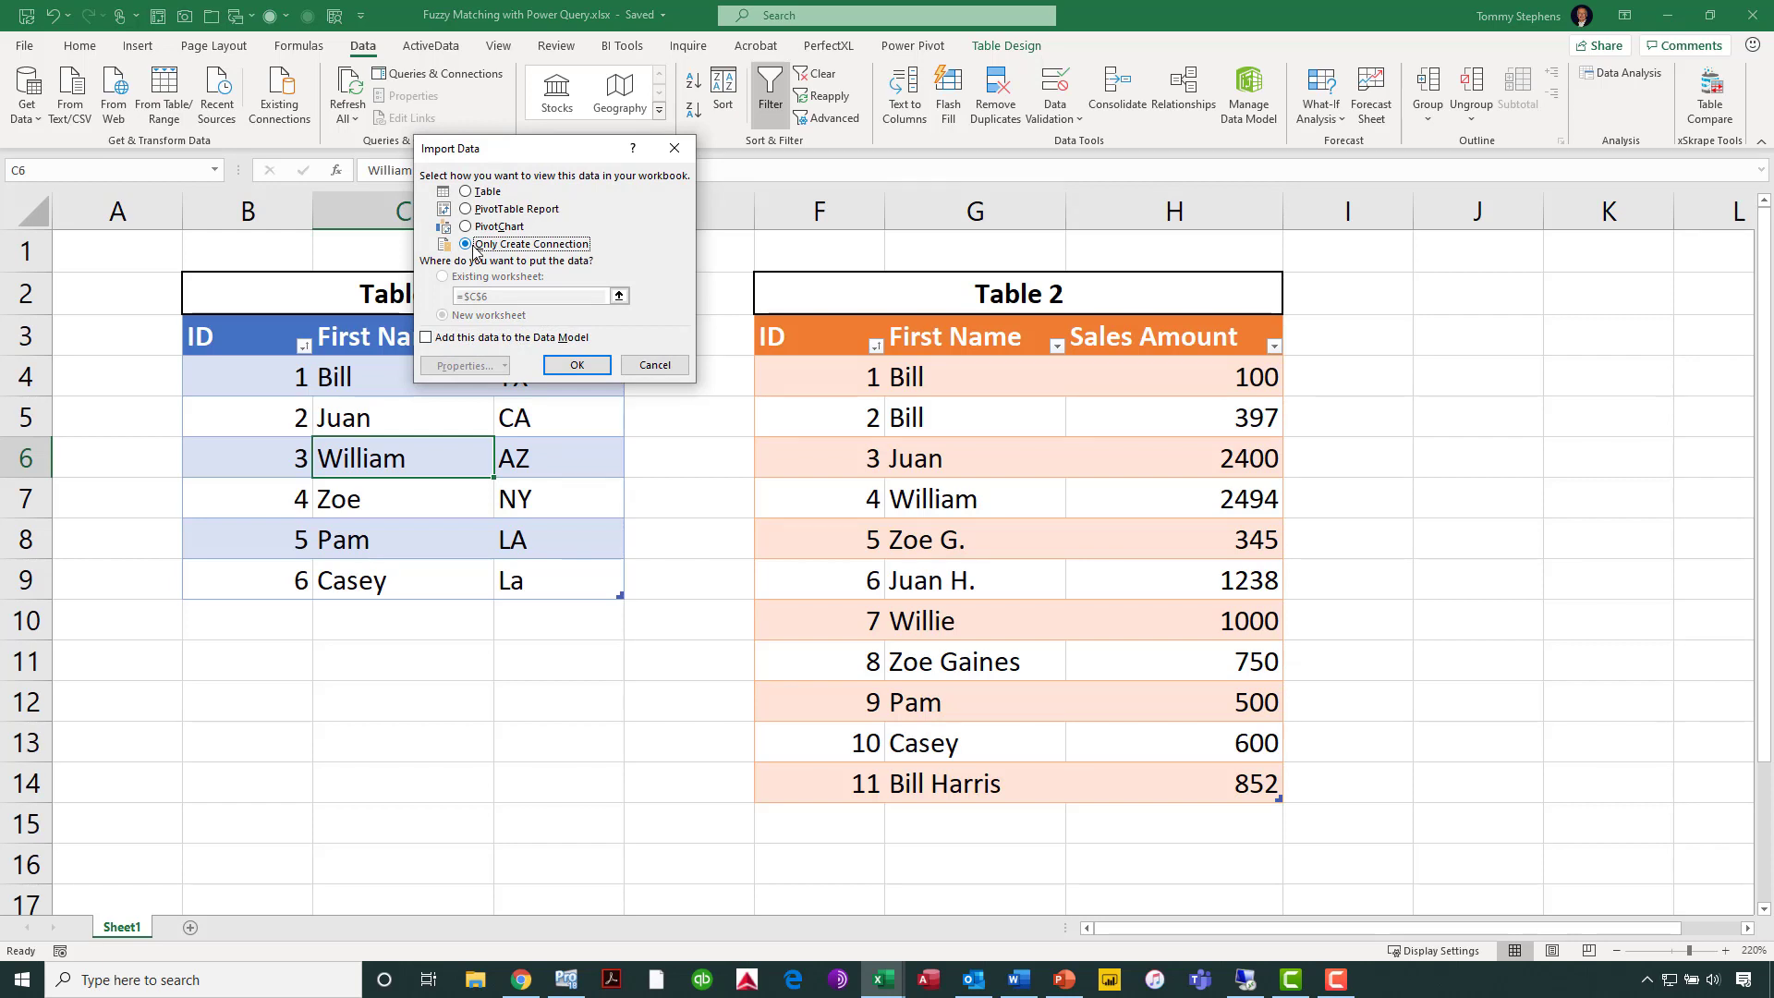
pyautogui.click(578, 368)
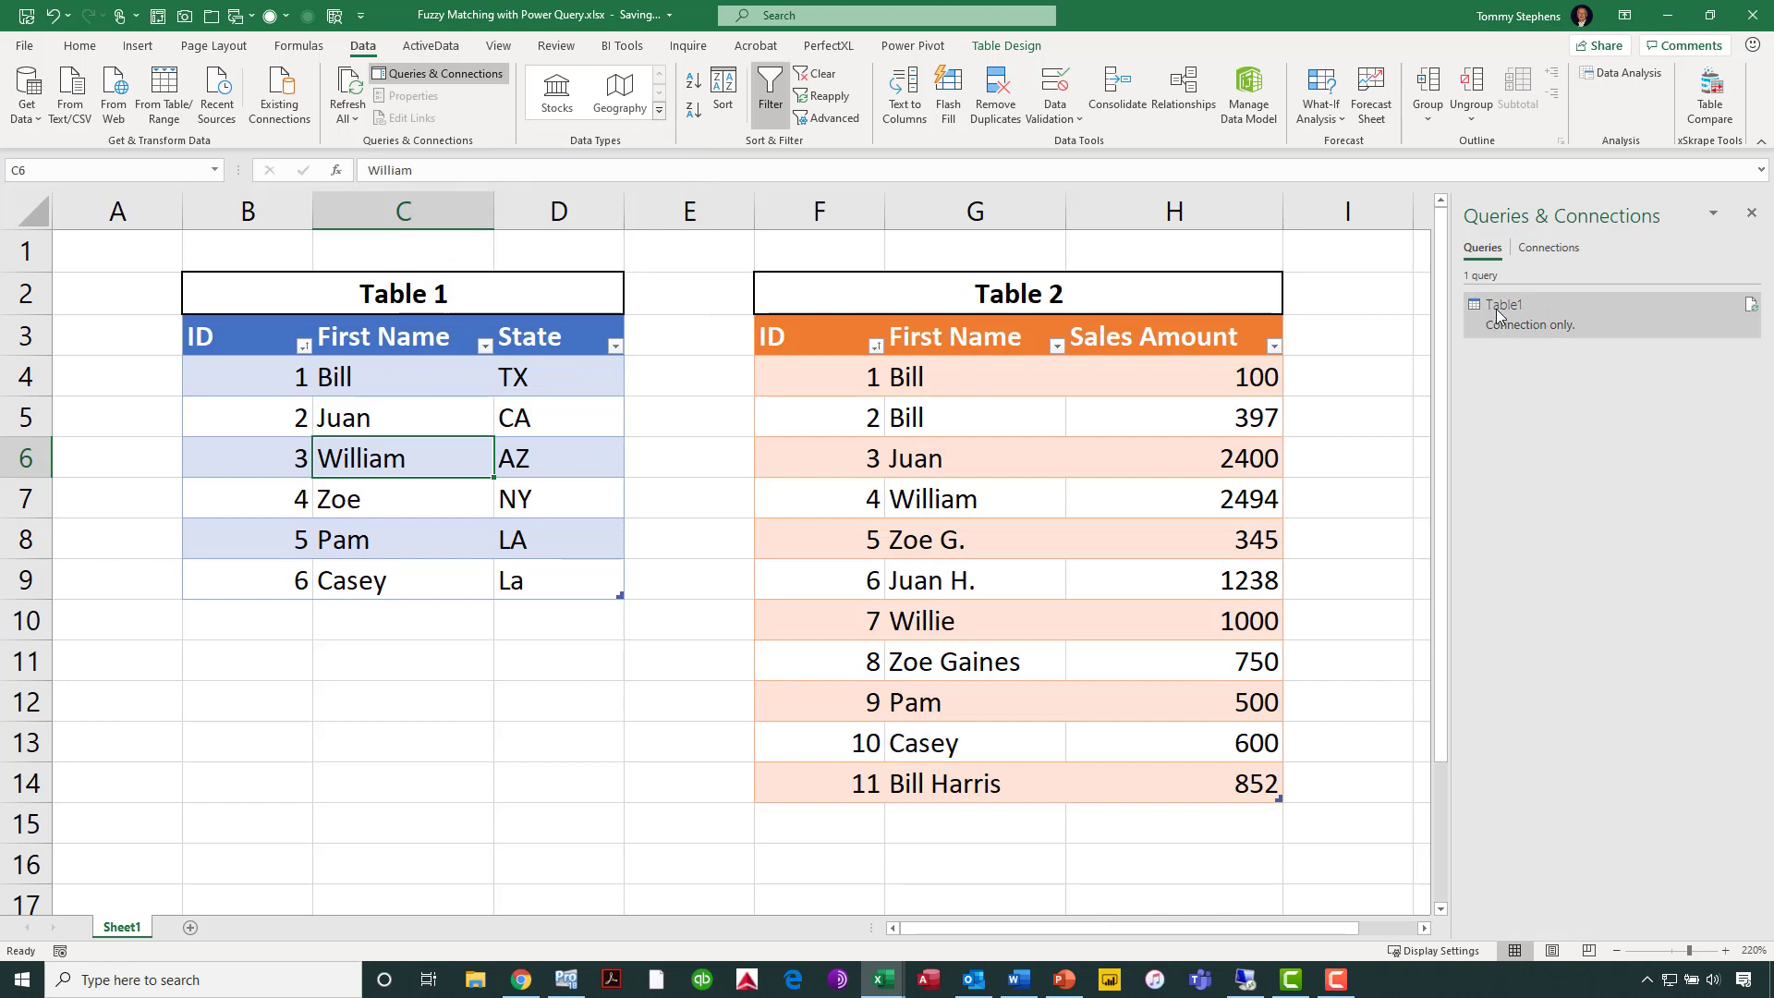
# Load Table 2 into the Power Query Editor as query Table2.
pyautogui.moveTo(1494, 325)
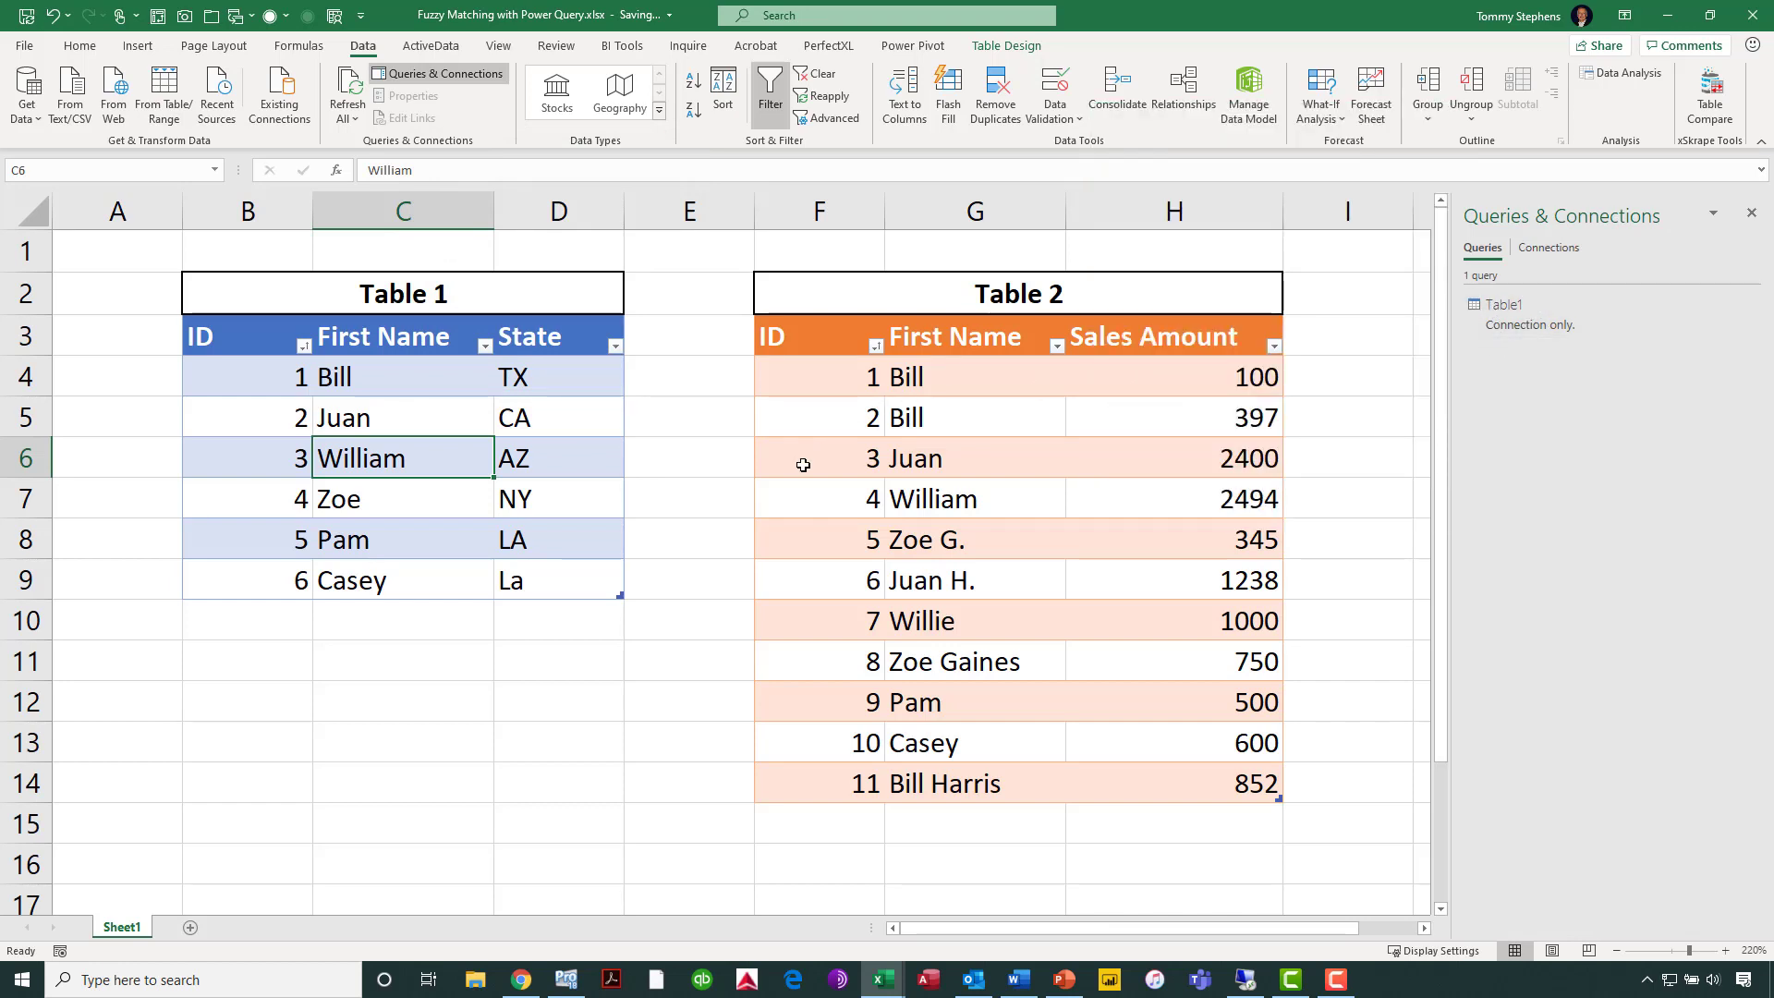
pyautogui.click(910, 449)
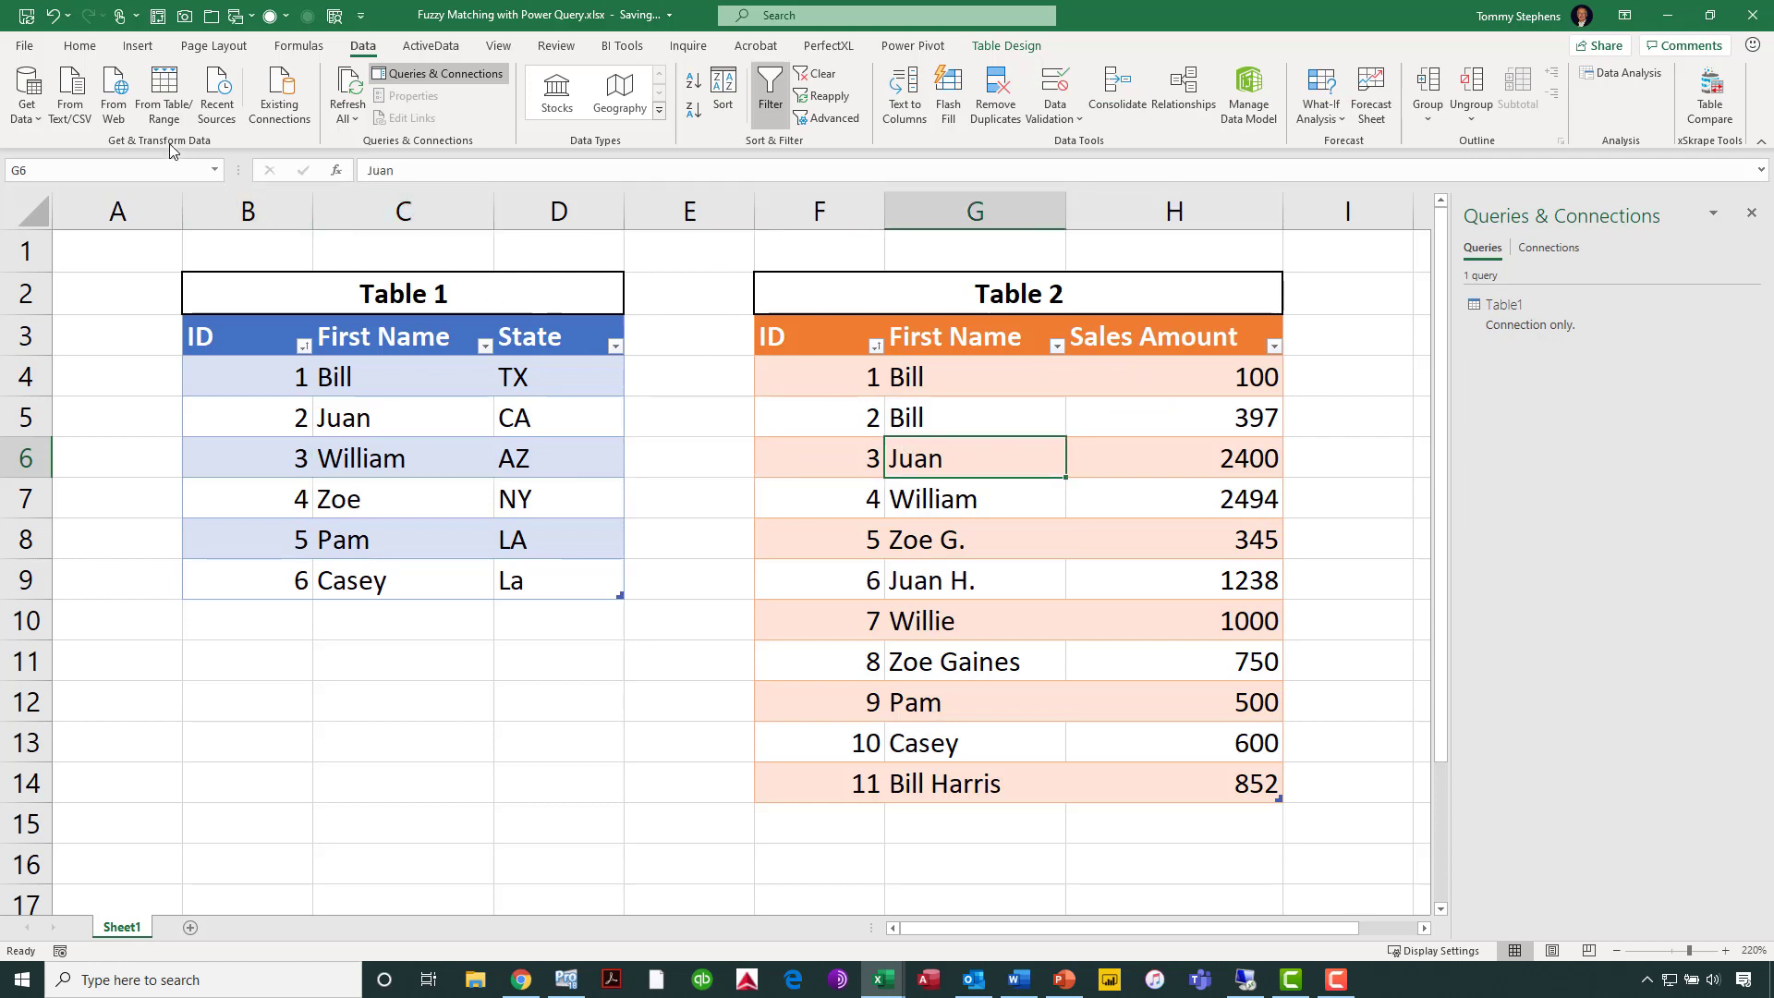
pyautogui.click(164, 115)
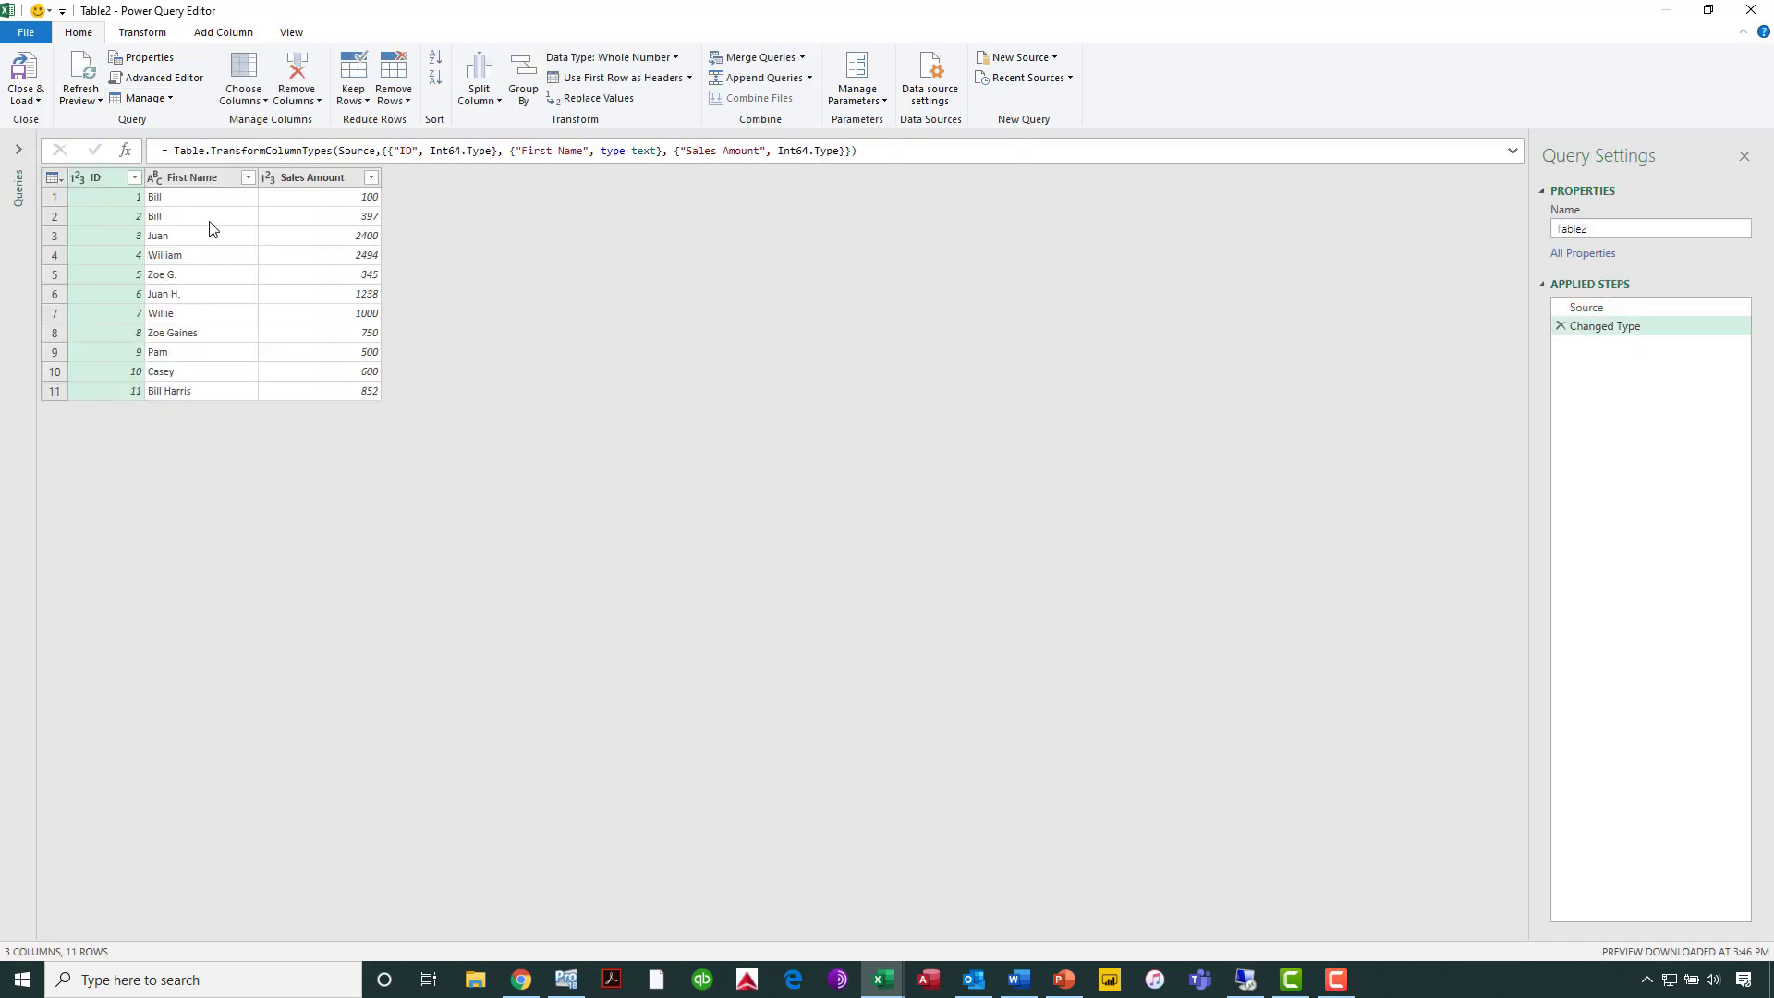
# Close & Load the Table2 query to Excel with Only Create Connection.
pyautogui.click(37, 101)
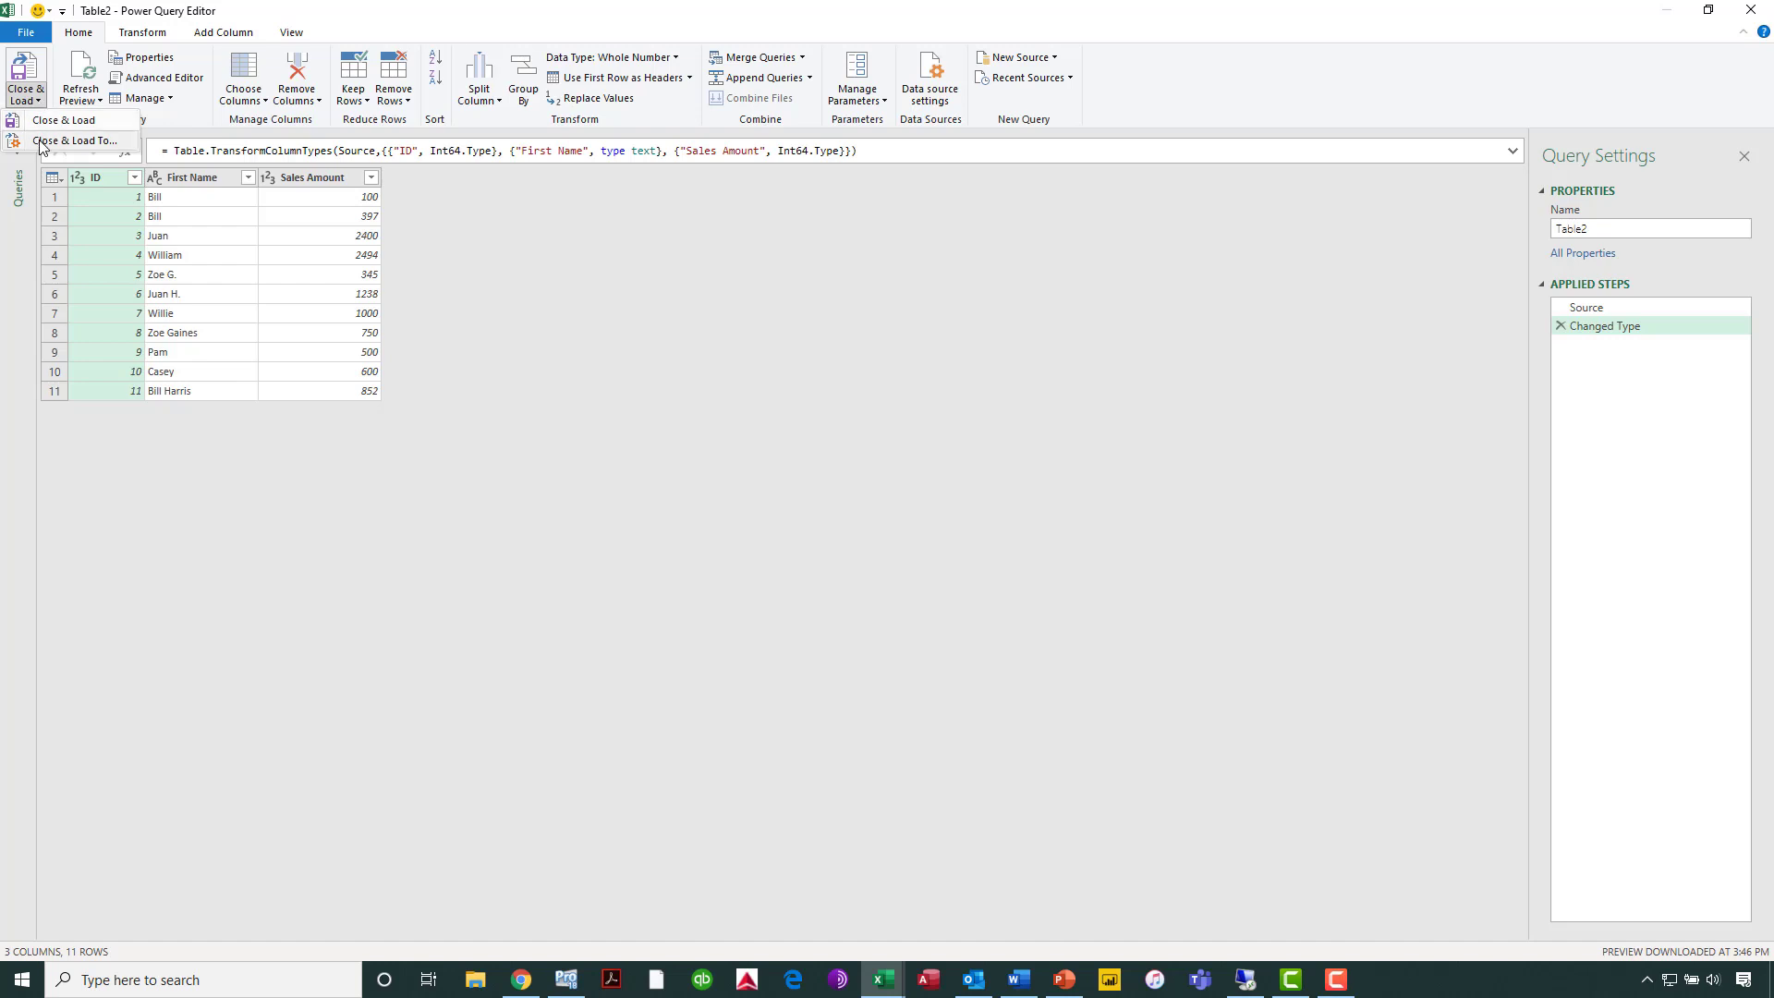
pyautogui.click(39, 141)
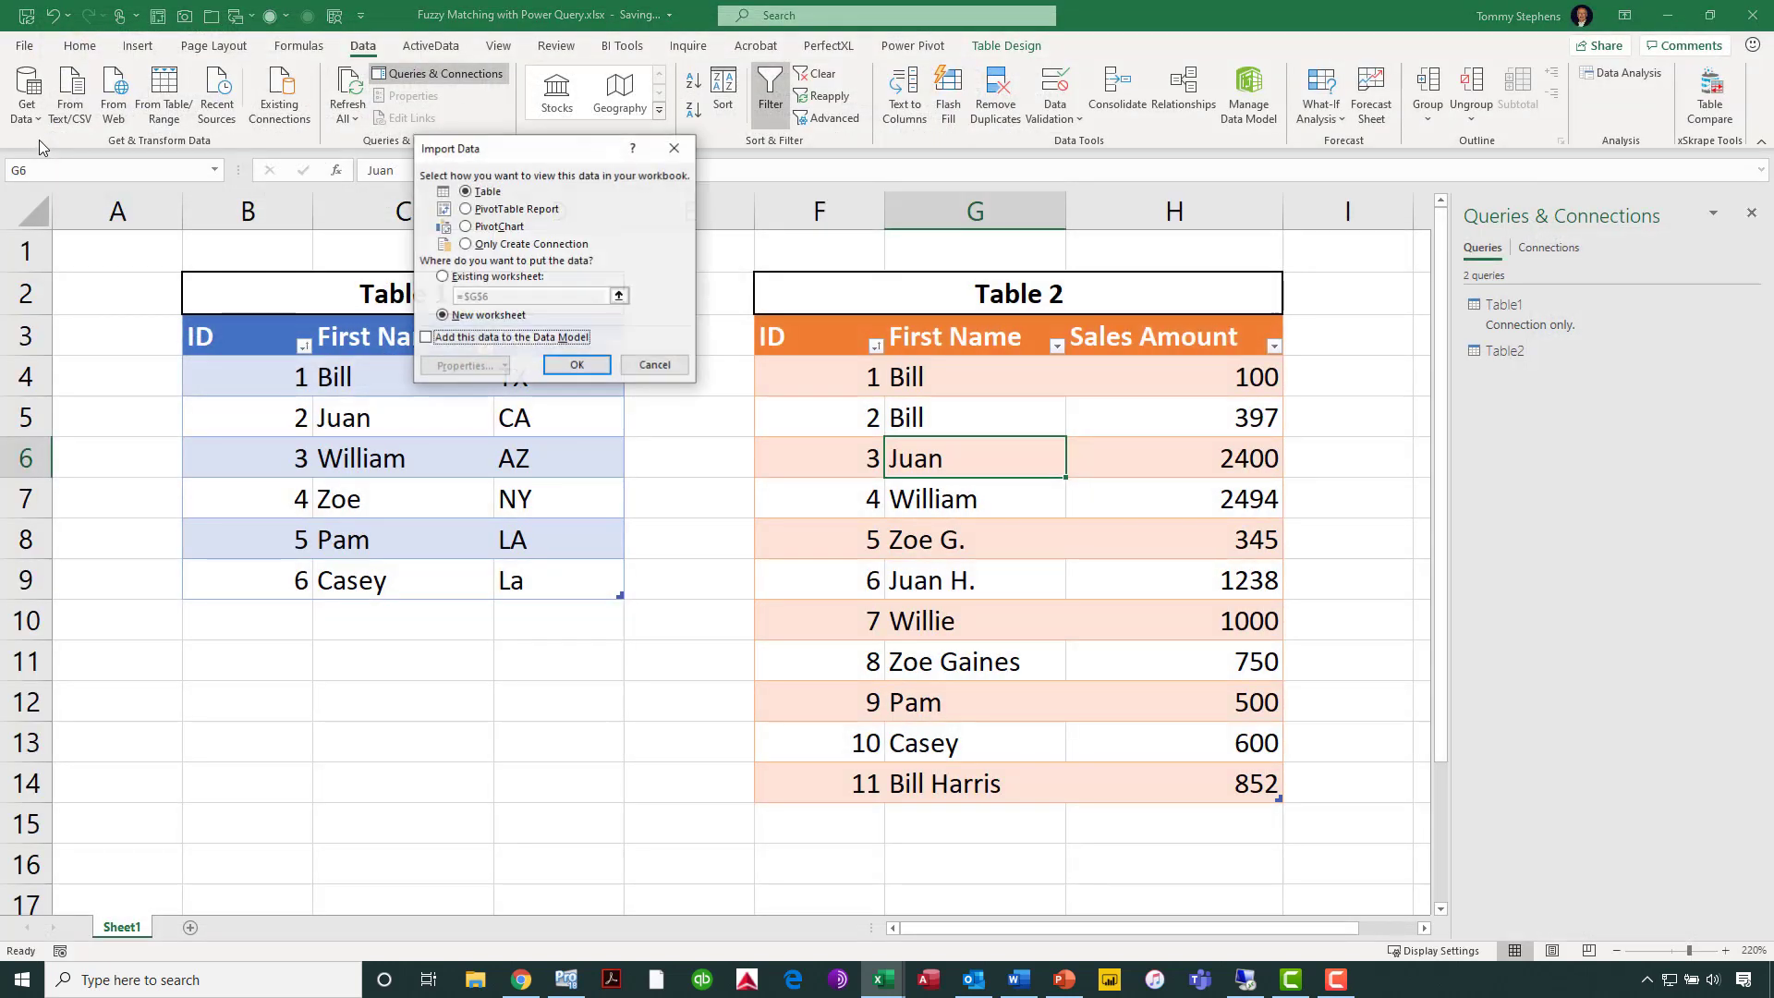
pyautogui.click(514, 246)
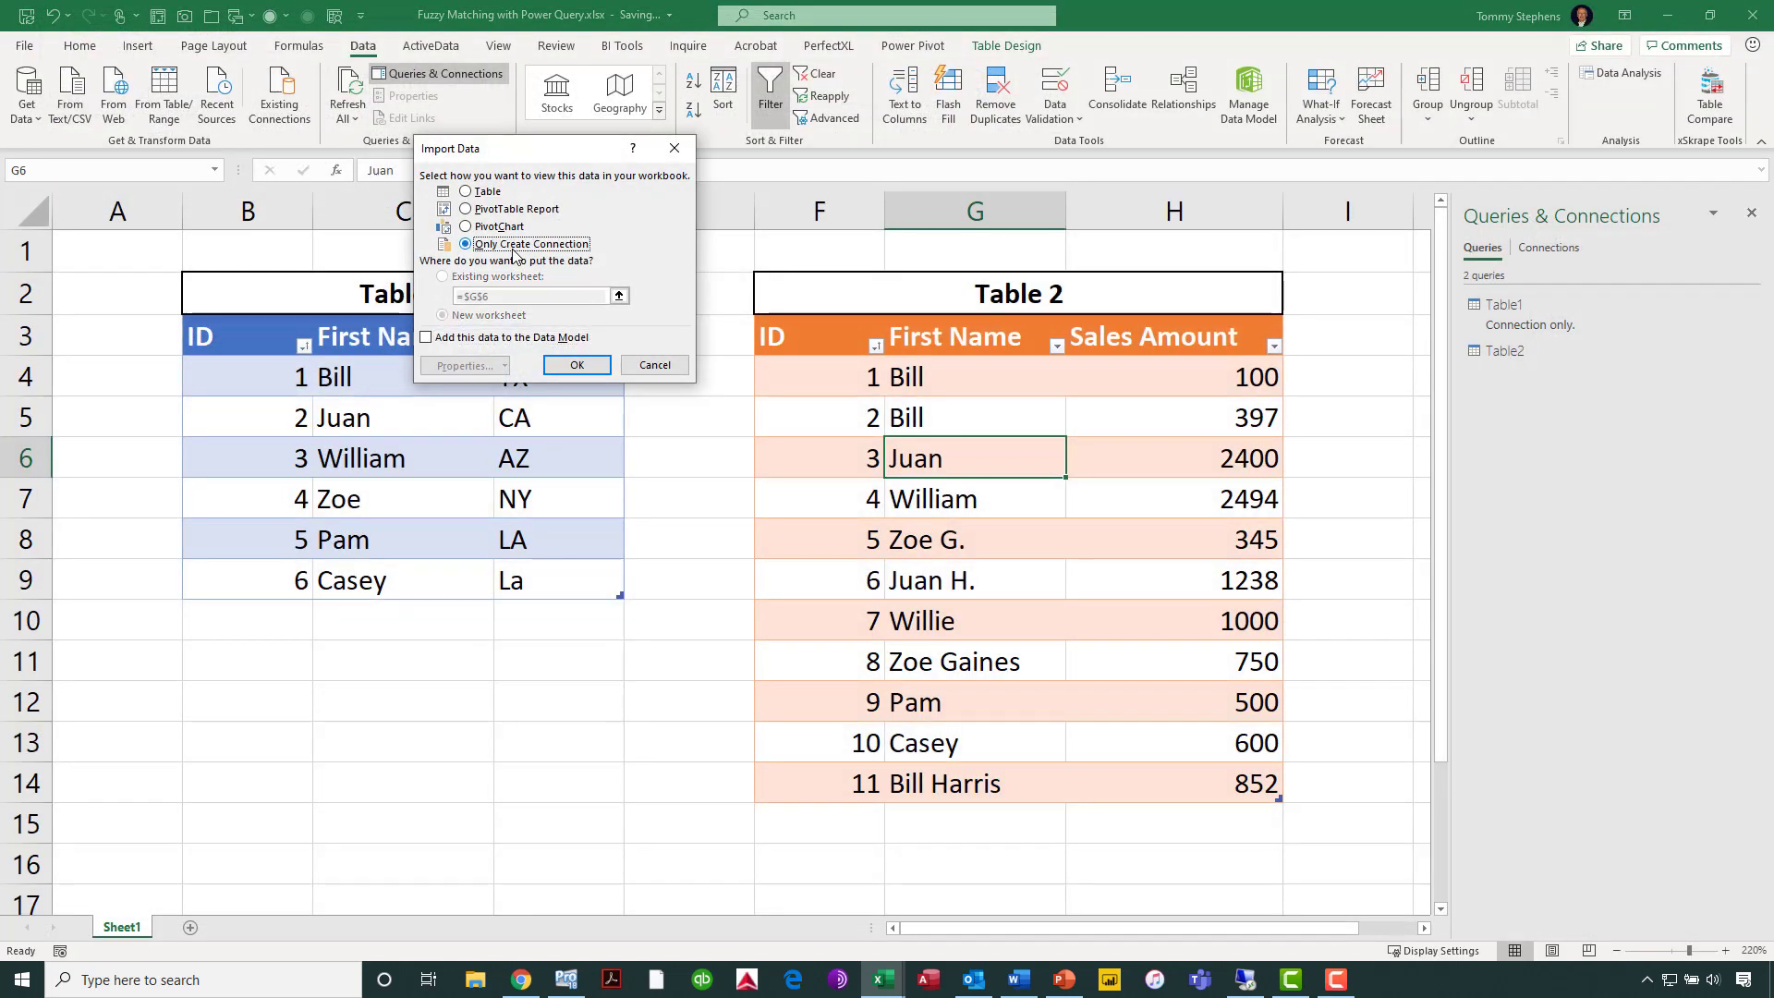
pyautogui.click(577, 366)
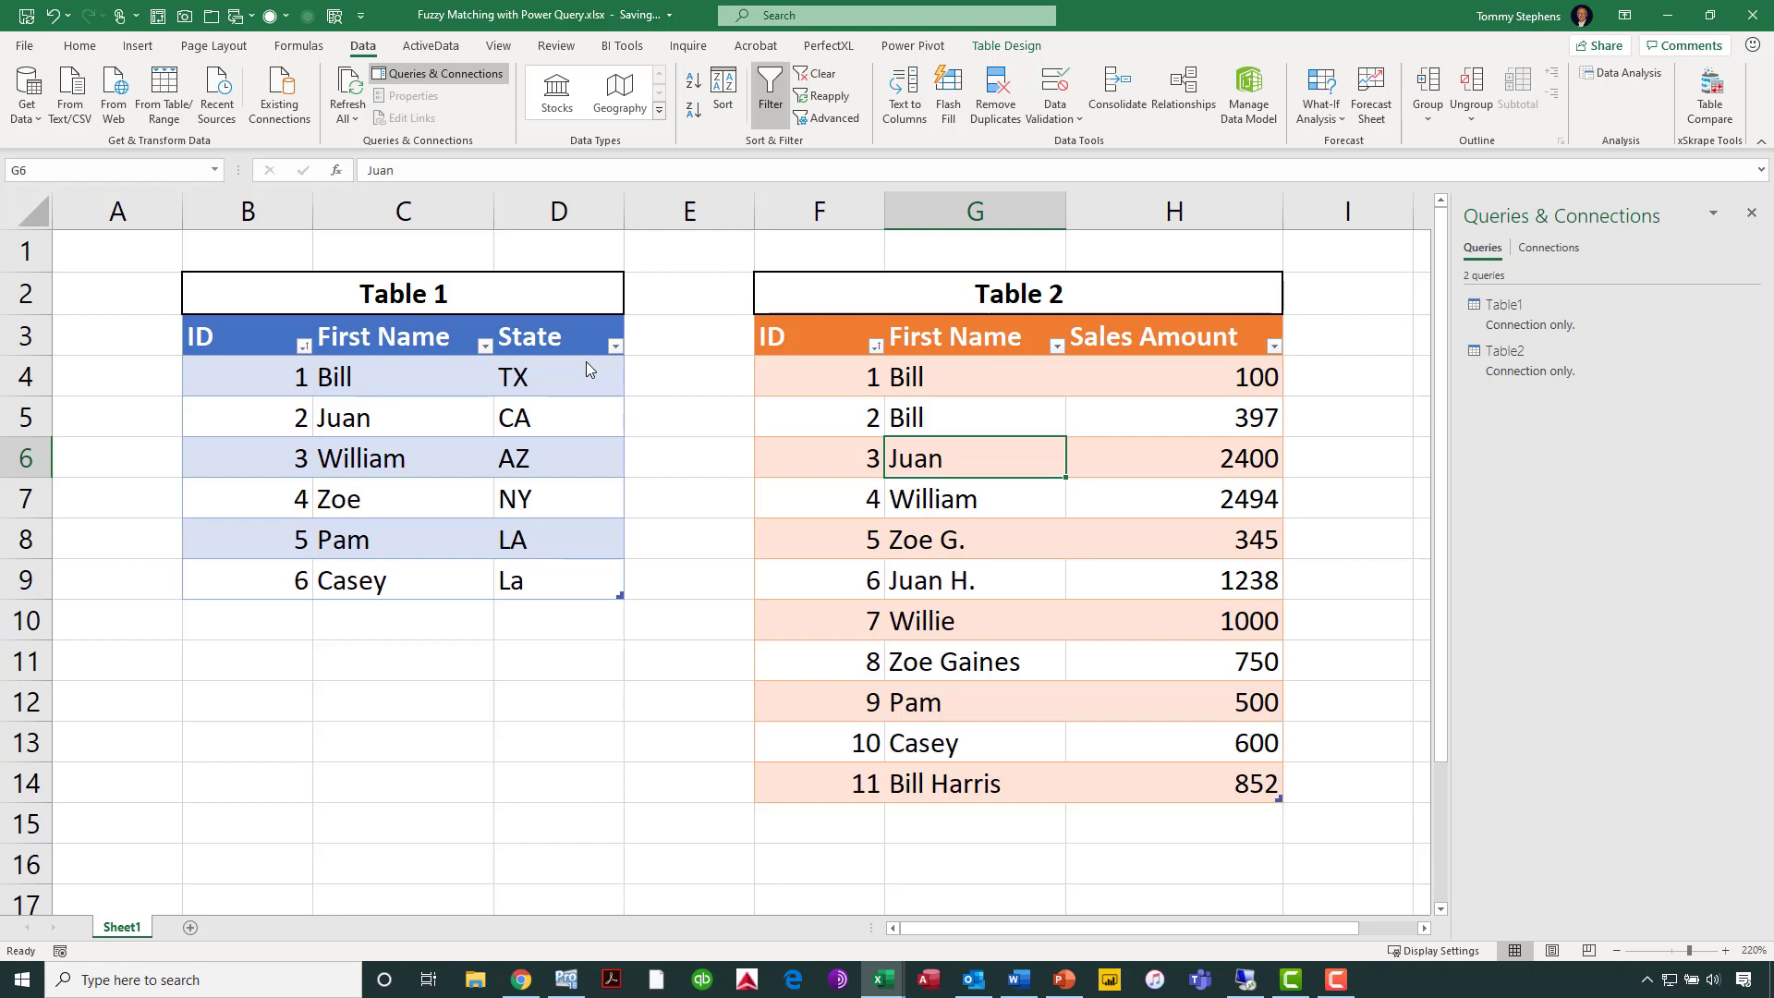
# Add a new blank worksheet, Sheet5, and bring up the Get Data > Combine Queries menu.
pyautogui.click(191, 927)
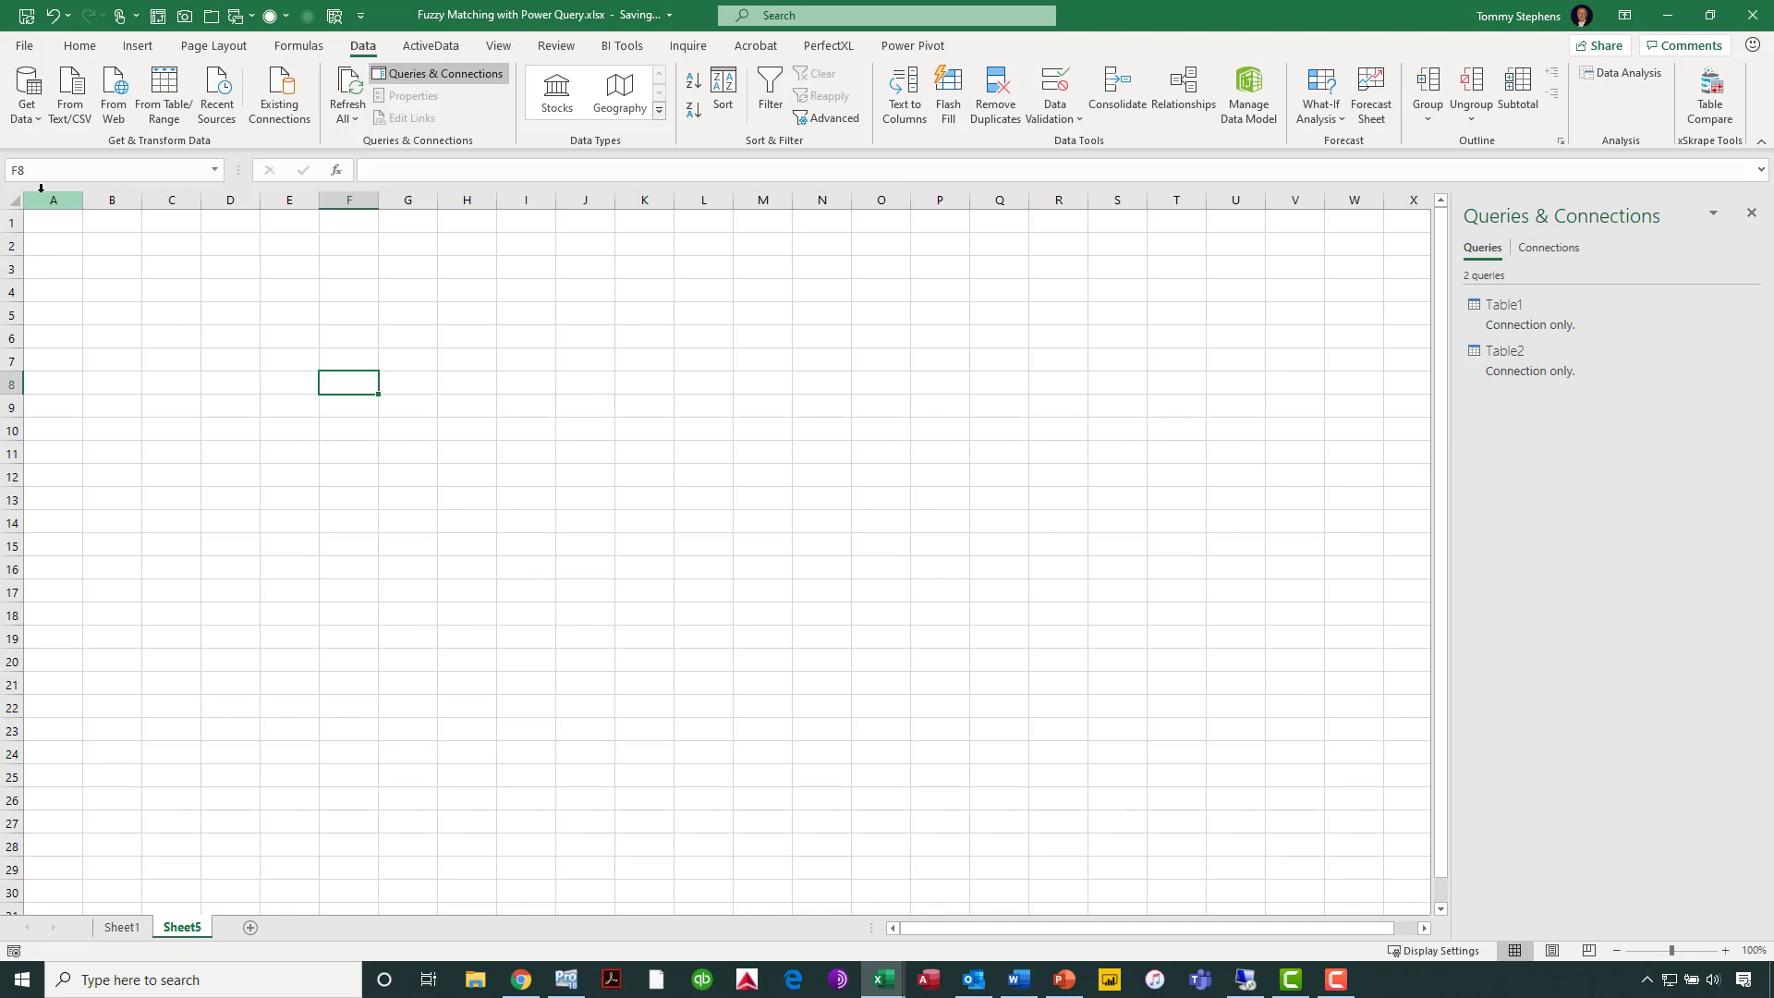
pyautogui.click(35, 123)
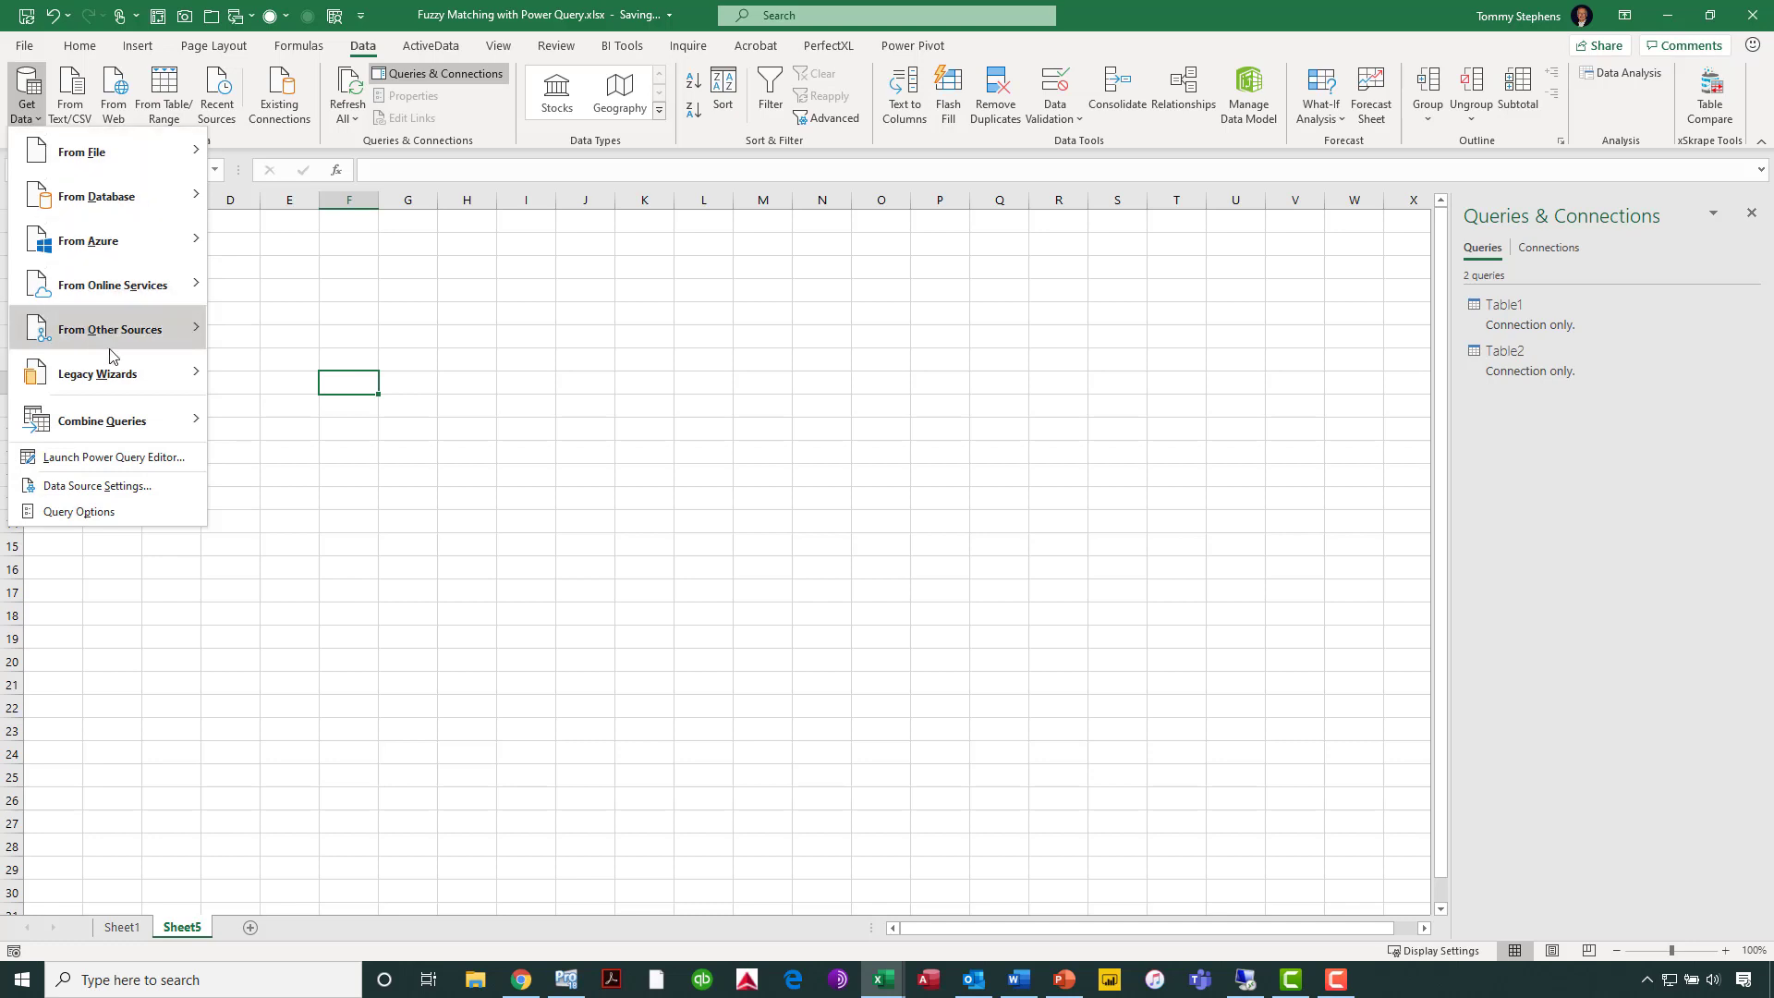
pyautogui.moveTo(127, 423)
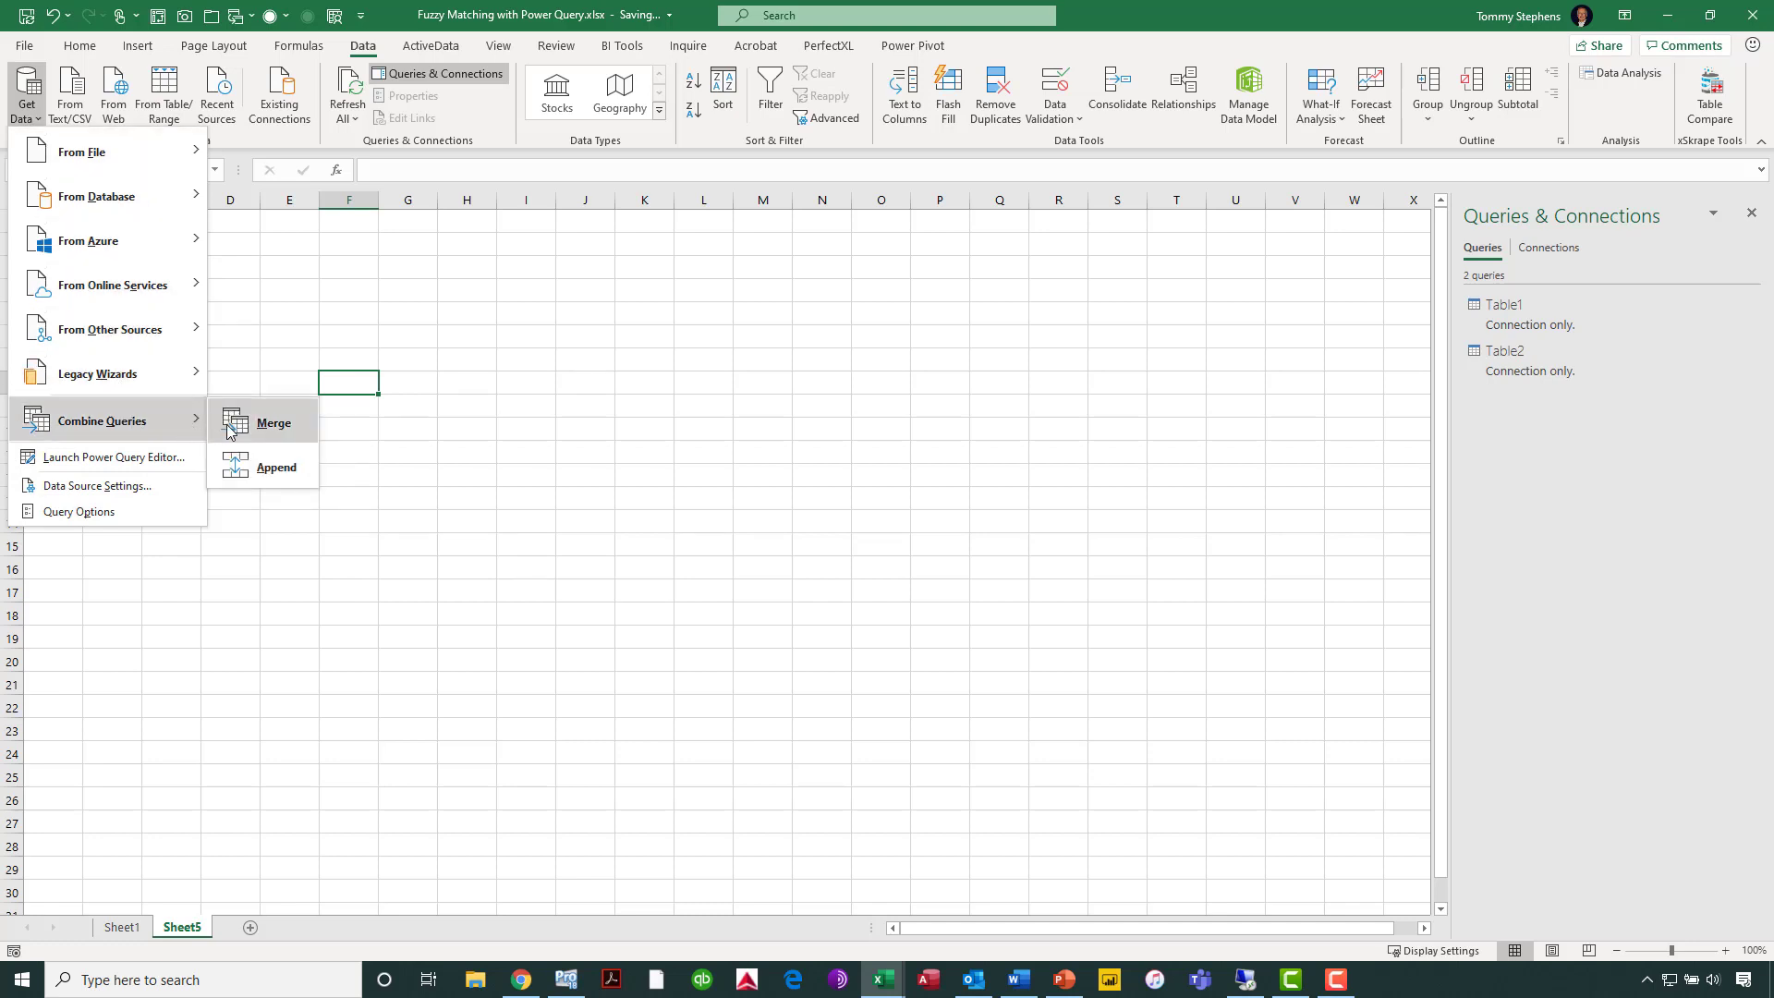
# Start a Left Outer Merge with Table1 as the first table and Table2 as the second.
pyautogui.click(259, 425)
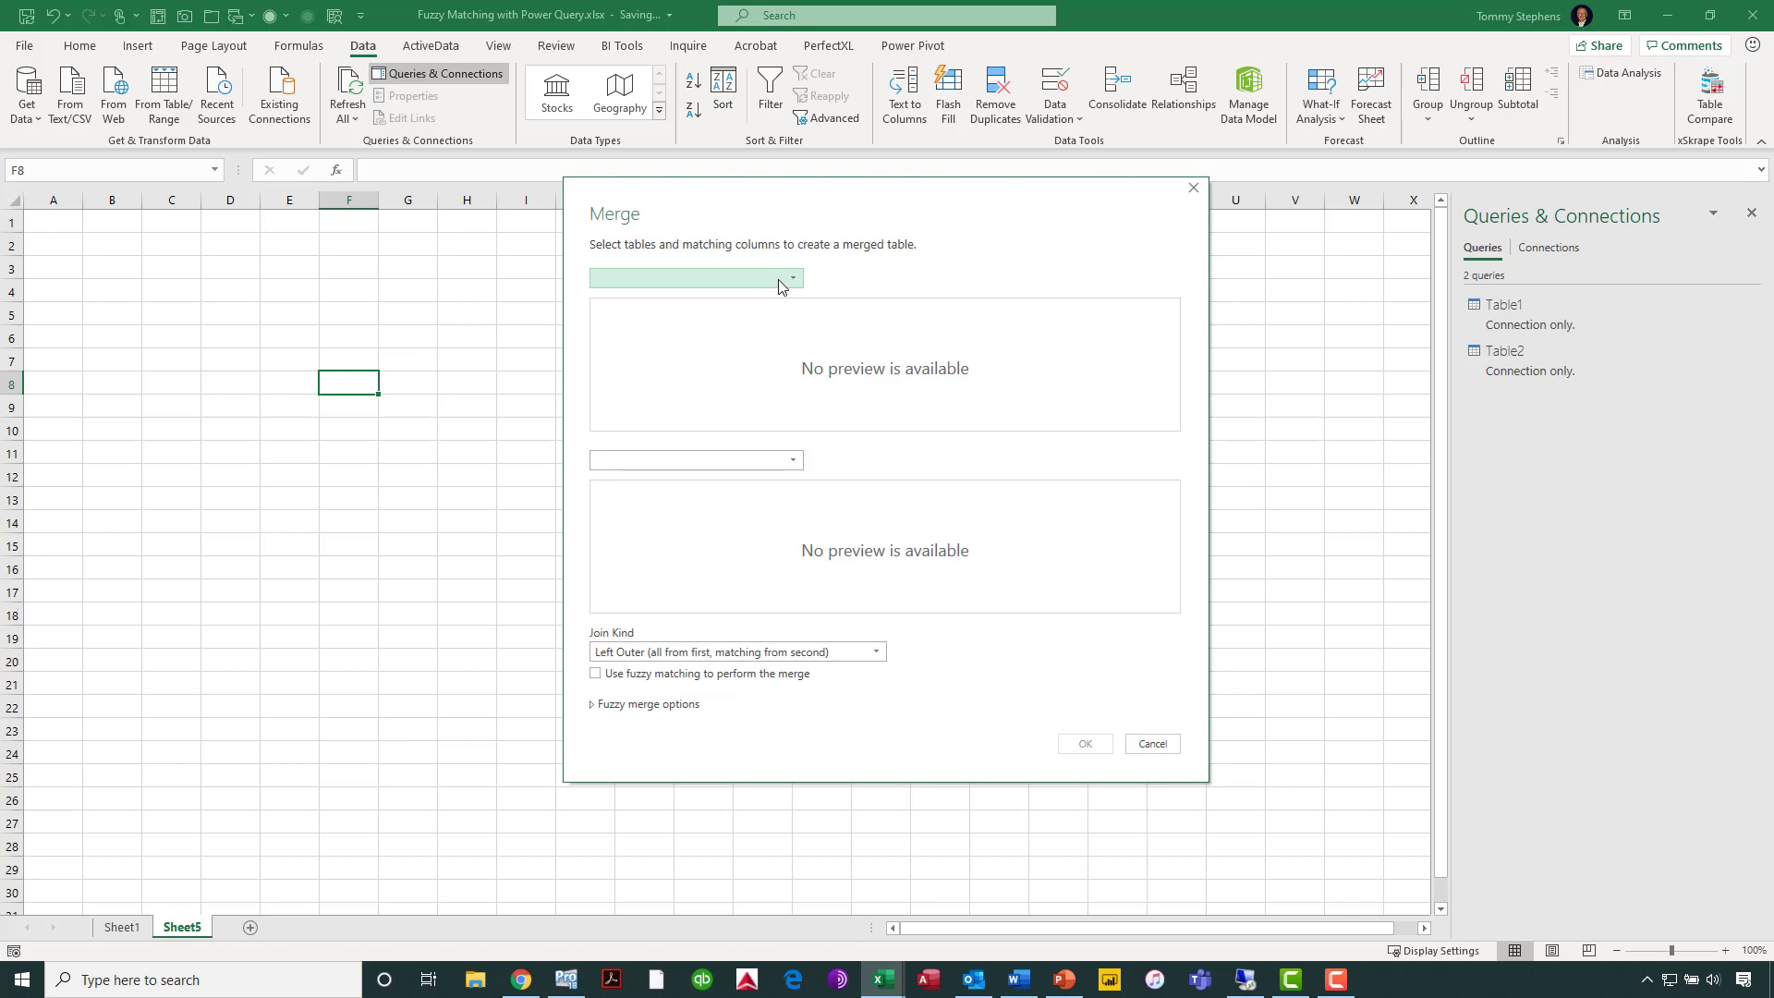
pyautogui.click(786, 279)
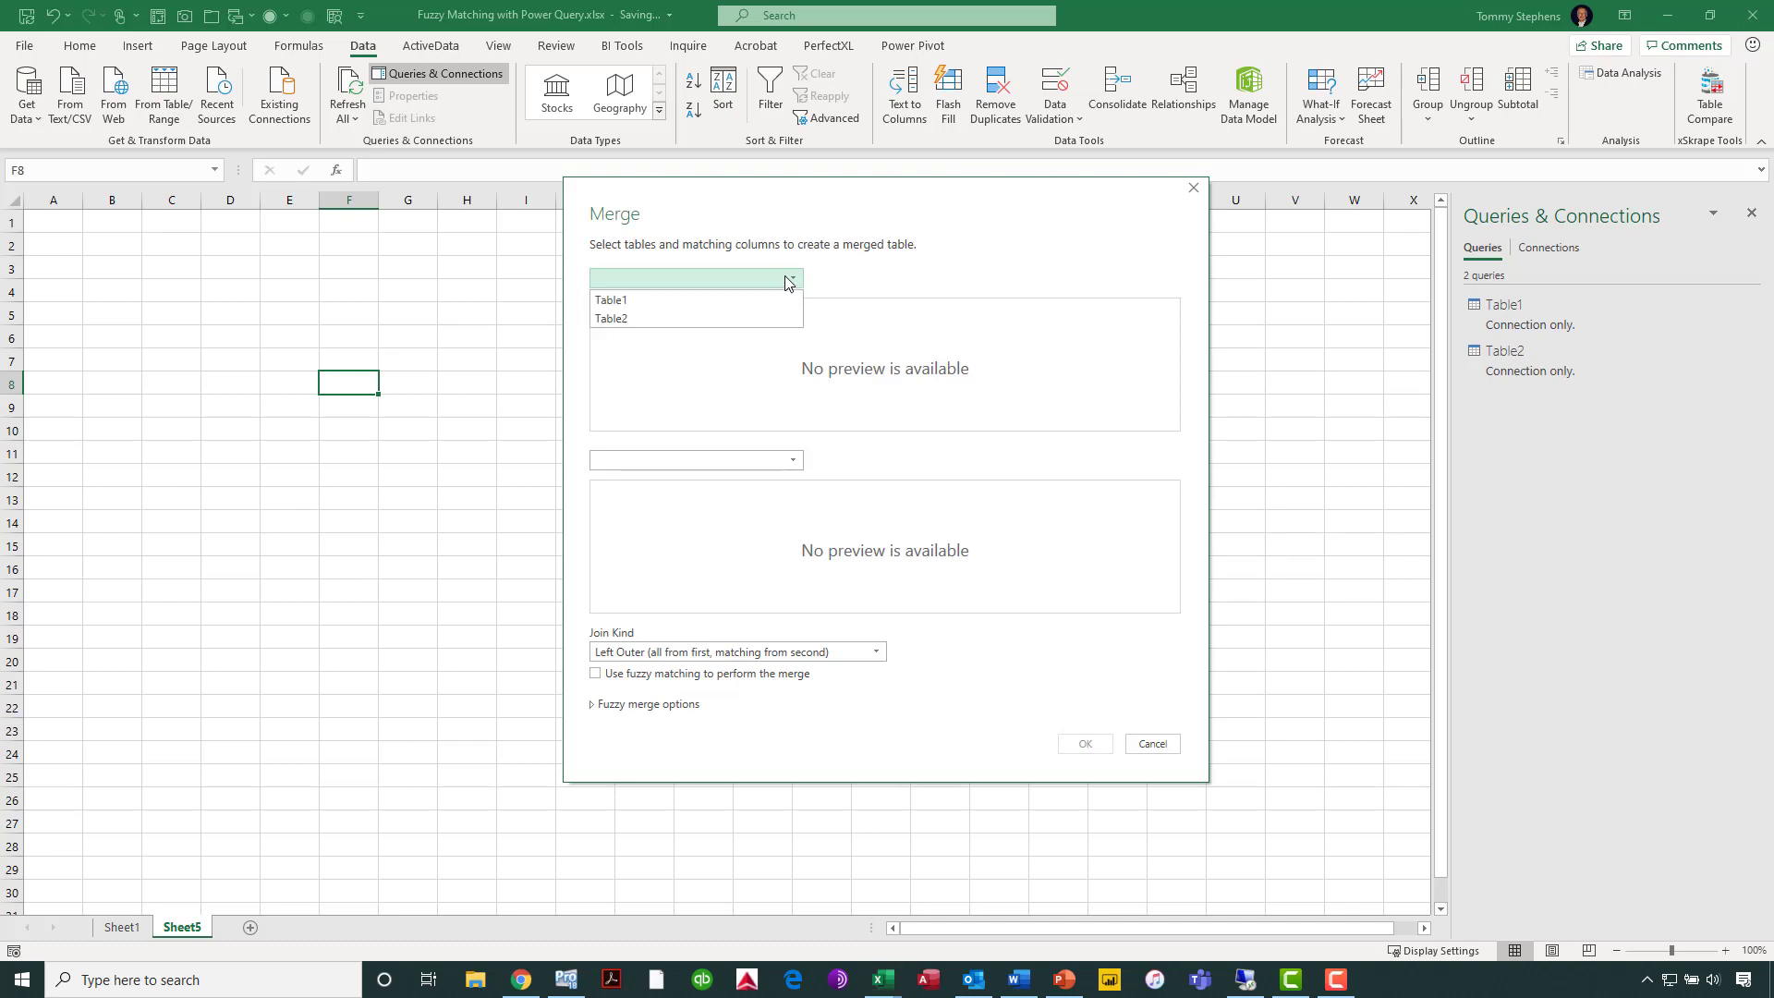
pyautogui.click(617, 297)
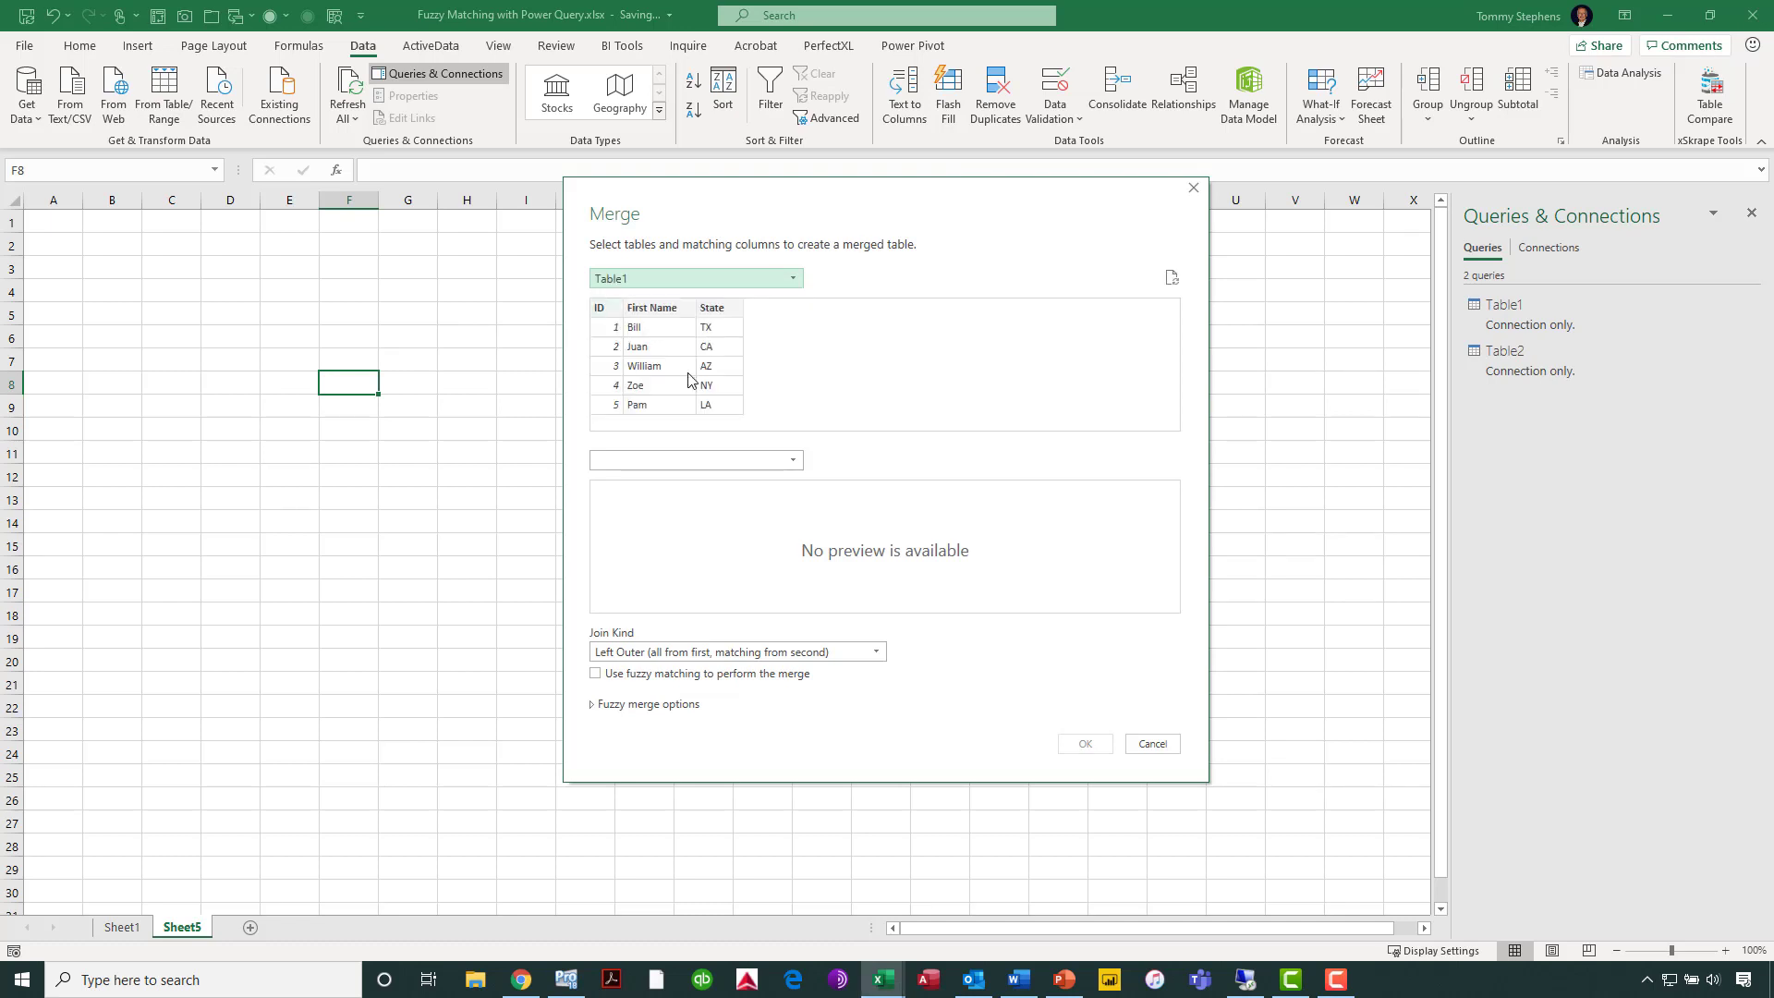
pyautogui.click(787, 460)
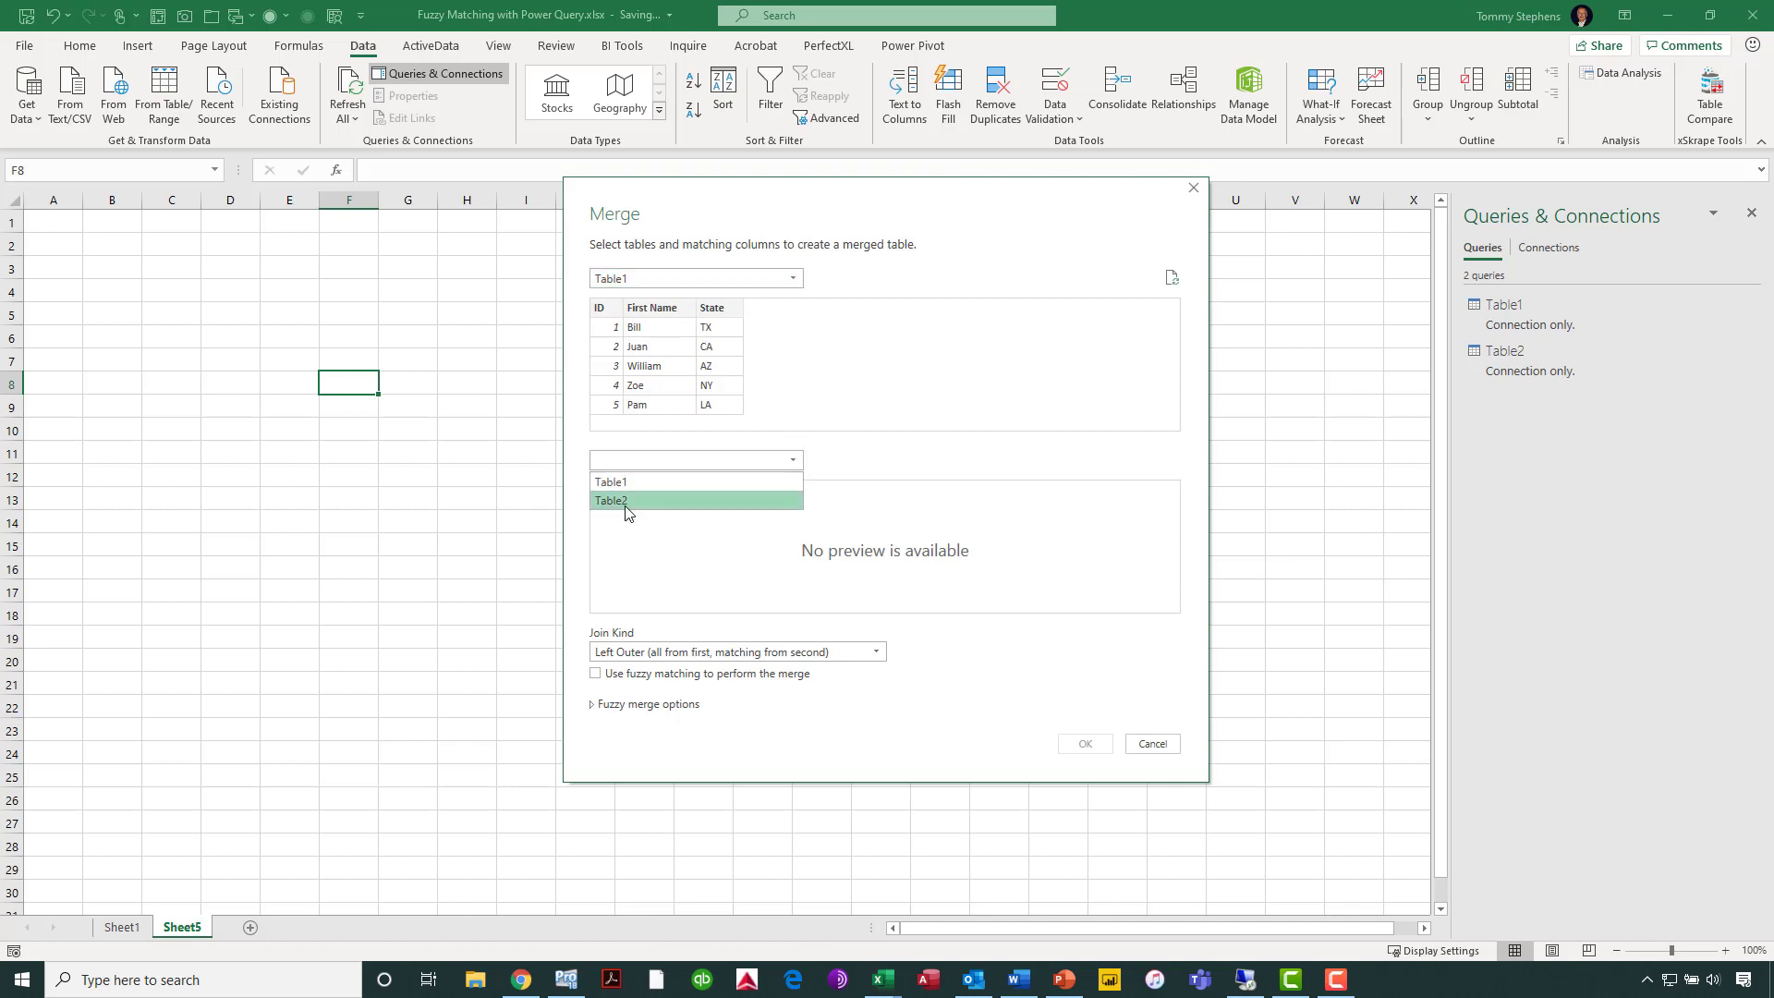
pyautogui.click(621, 500)
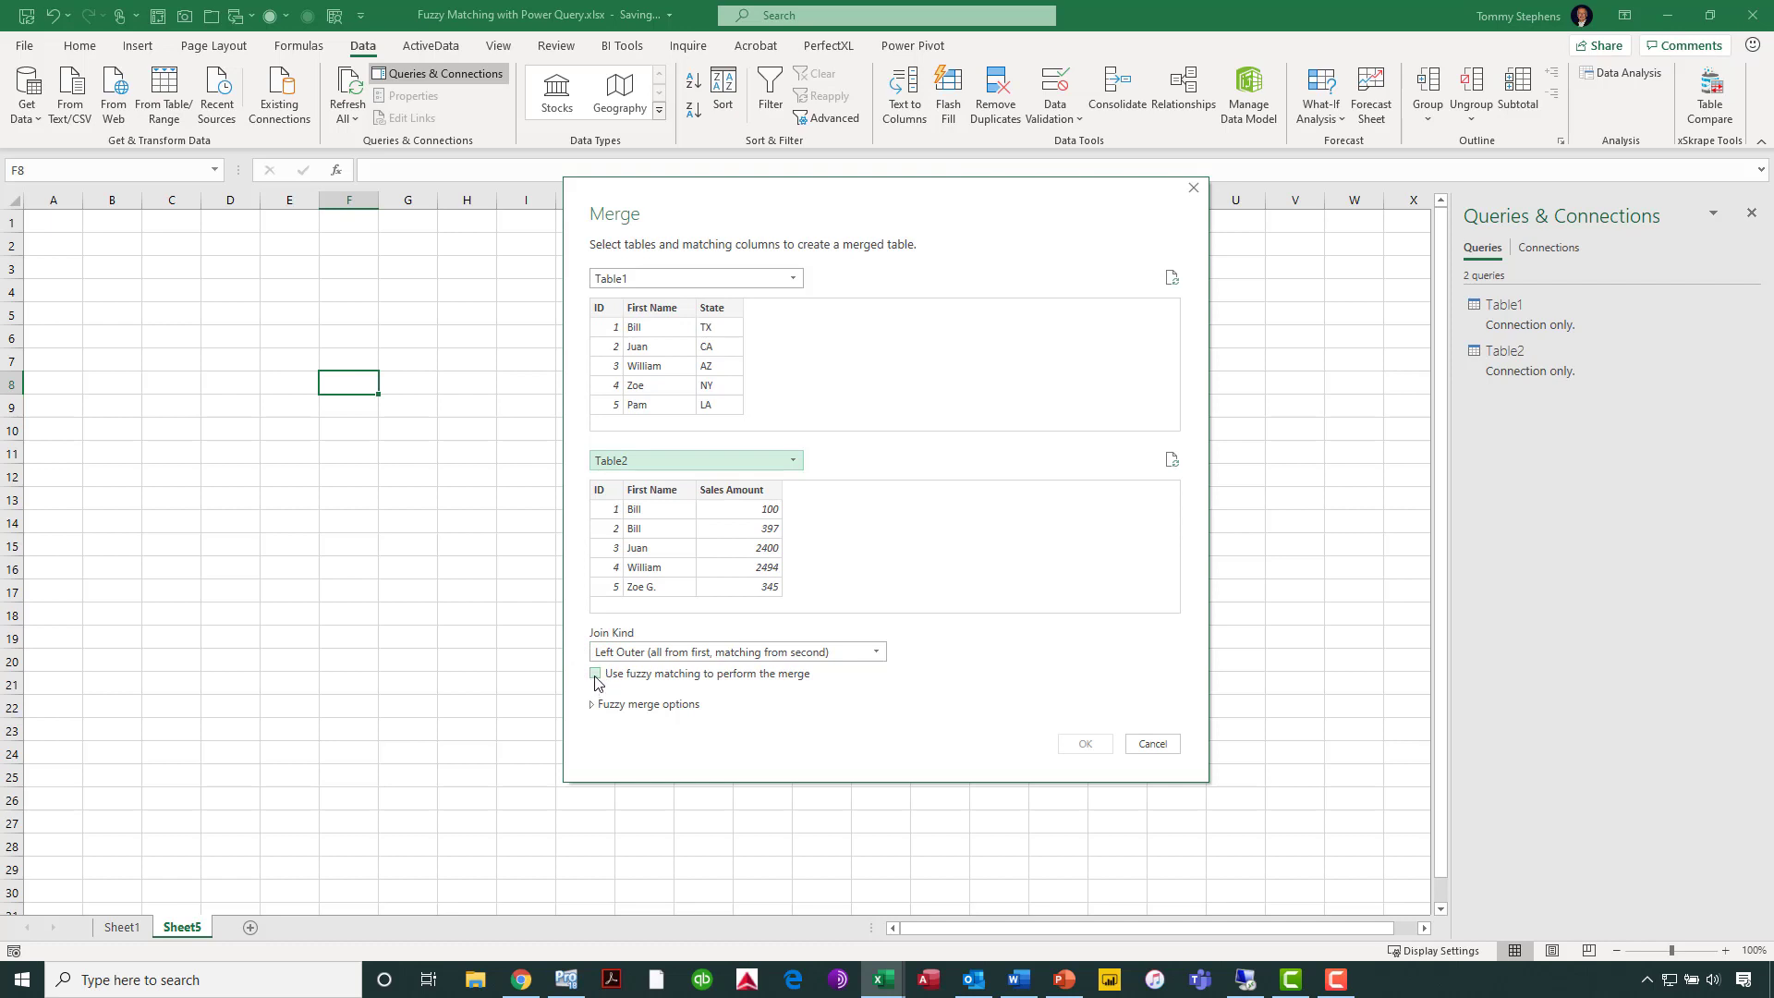
# Enable fuzzy matching with a 0.7 similarity threshold, matching on both First Name columns.
pyautogui.click(595, 673)
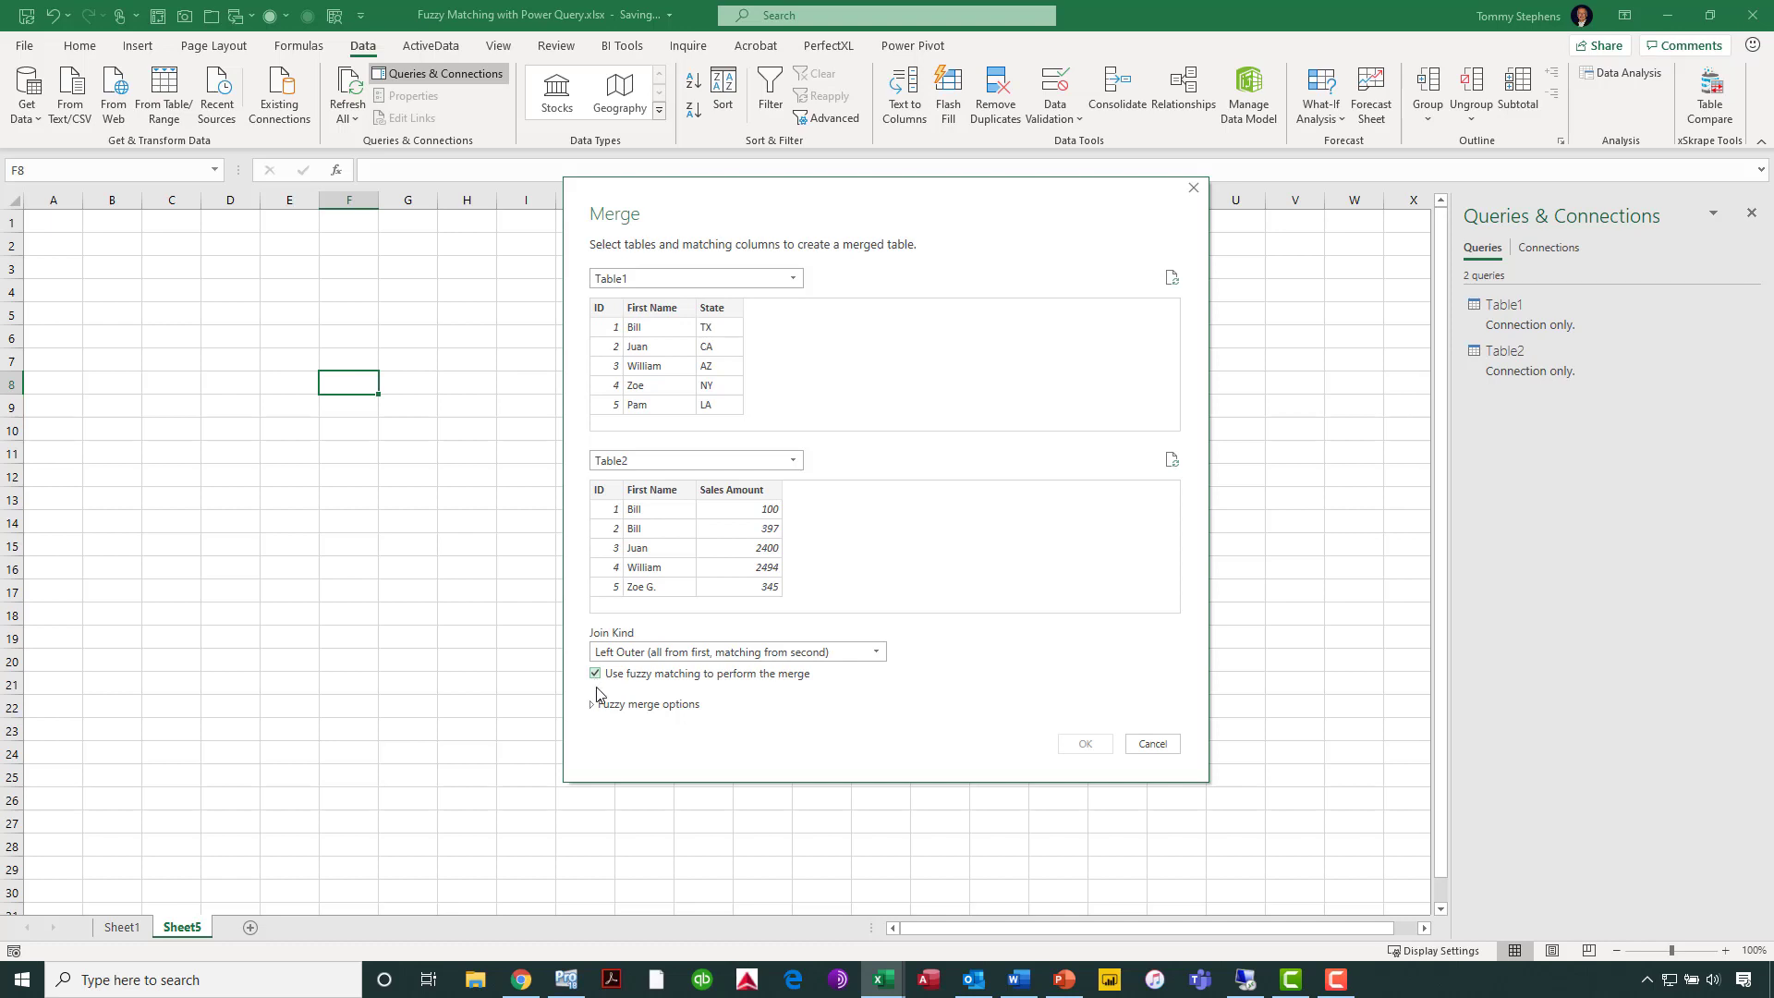
pyautogui.click(592, 708)
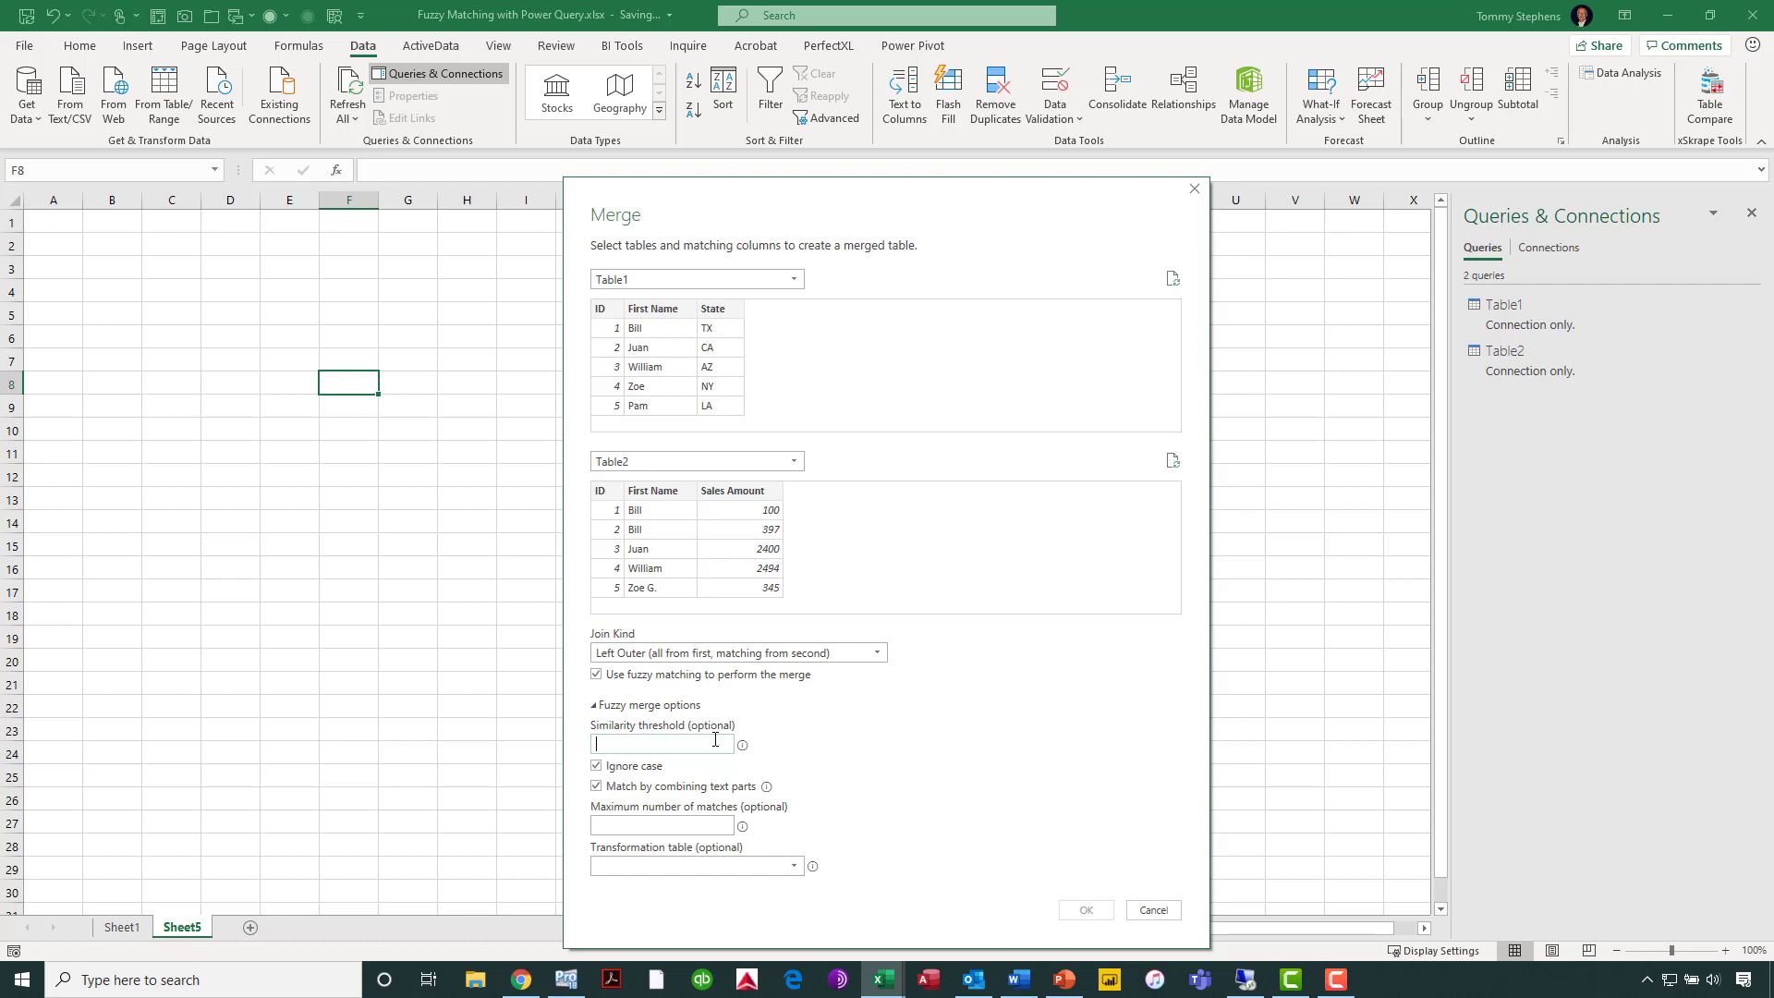
pyautogui.write('7')
pyautogui.click(662, 312)
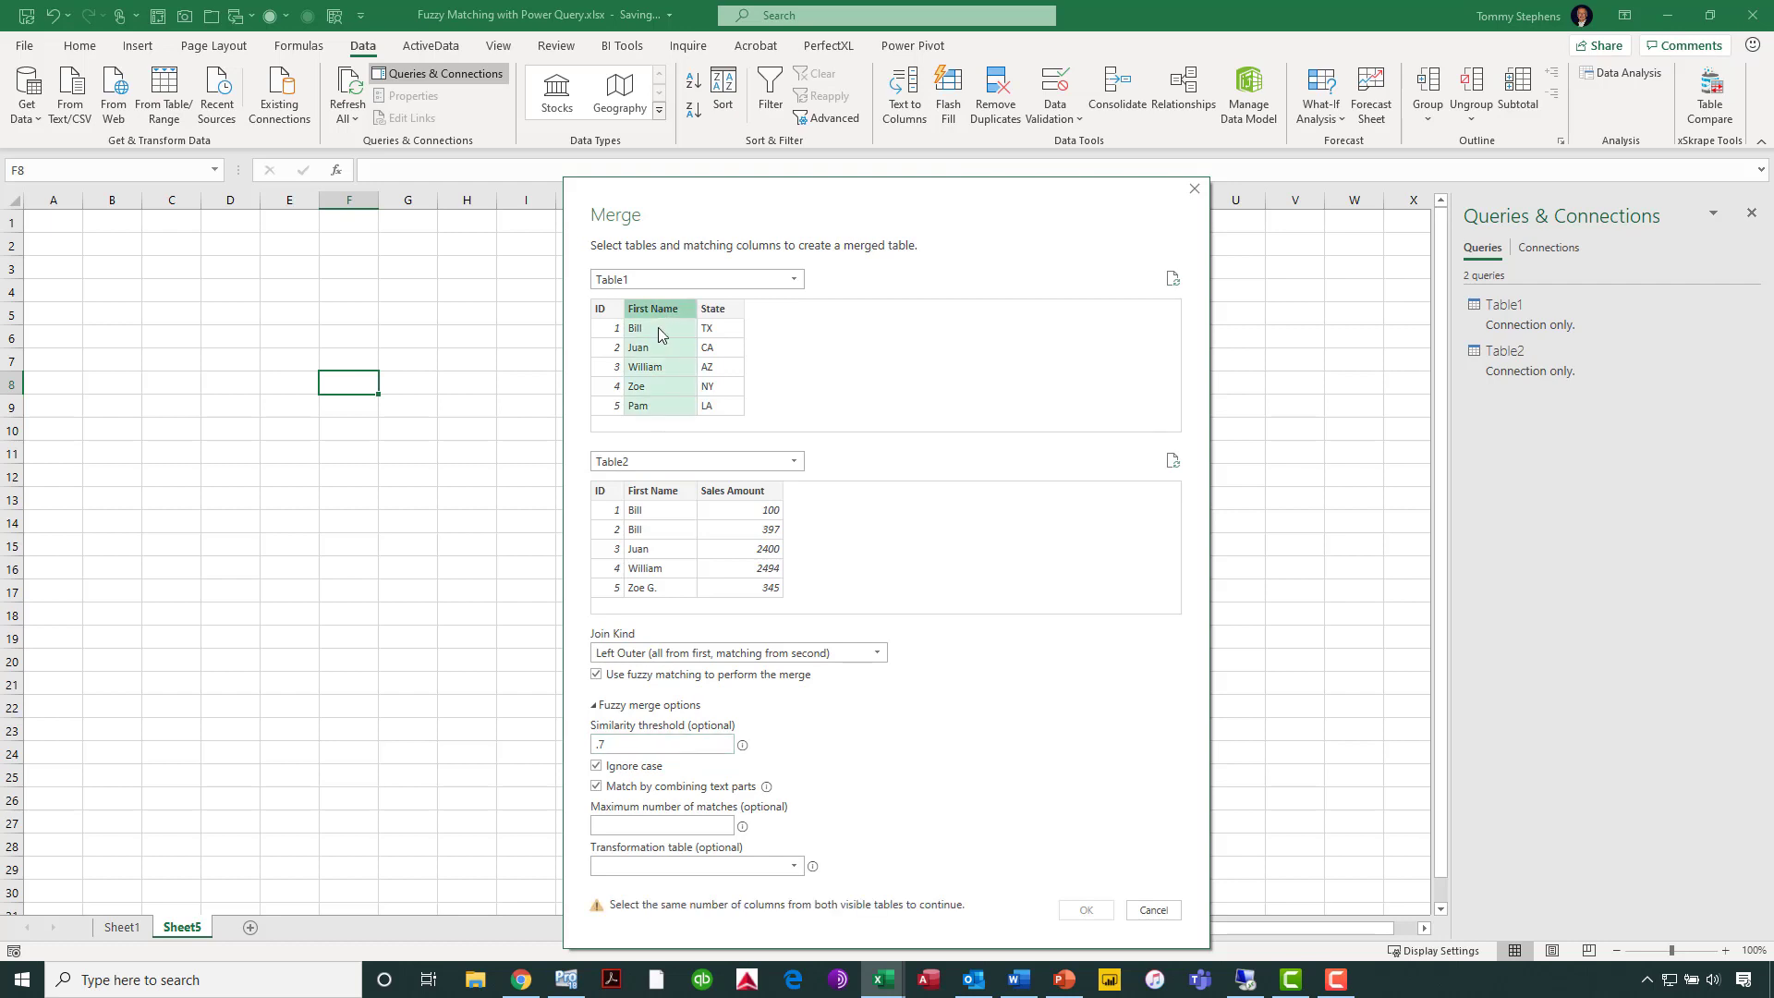
pyautogui.click(647, 499)
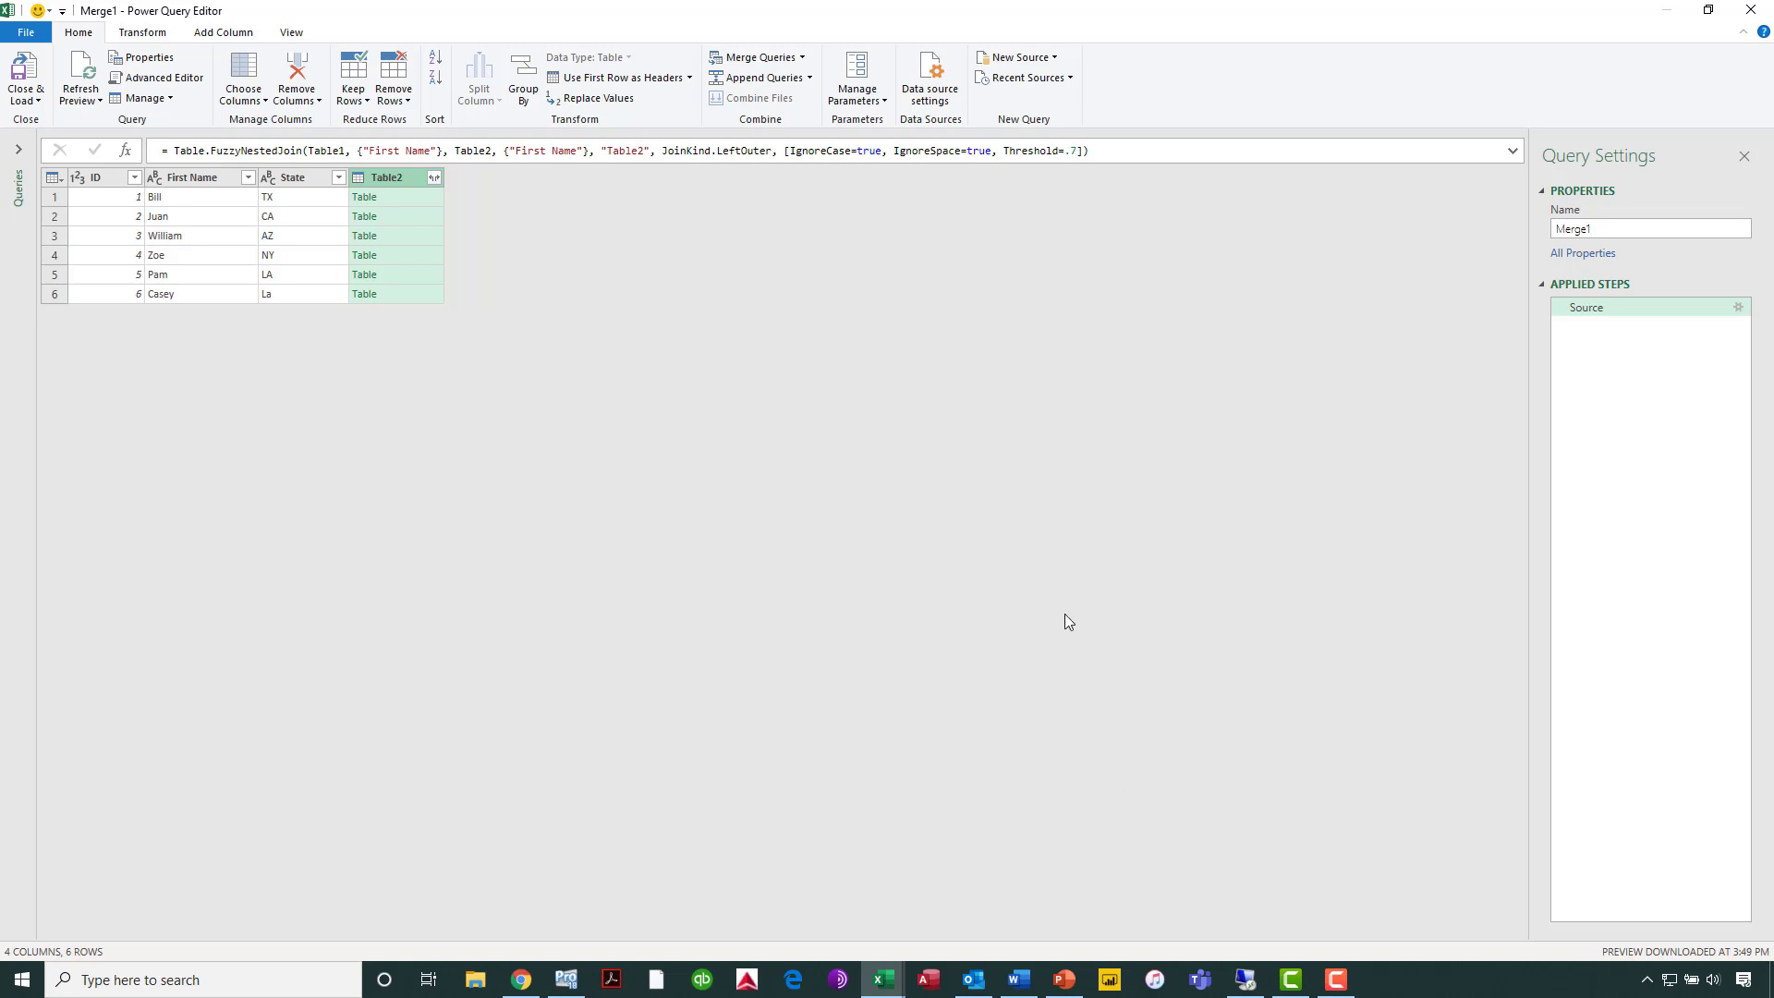
# Expand all Table2 columns in Merge1 and load the query as a PivotTable Report.
pyautogui.click(434, 178)
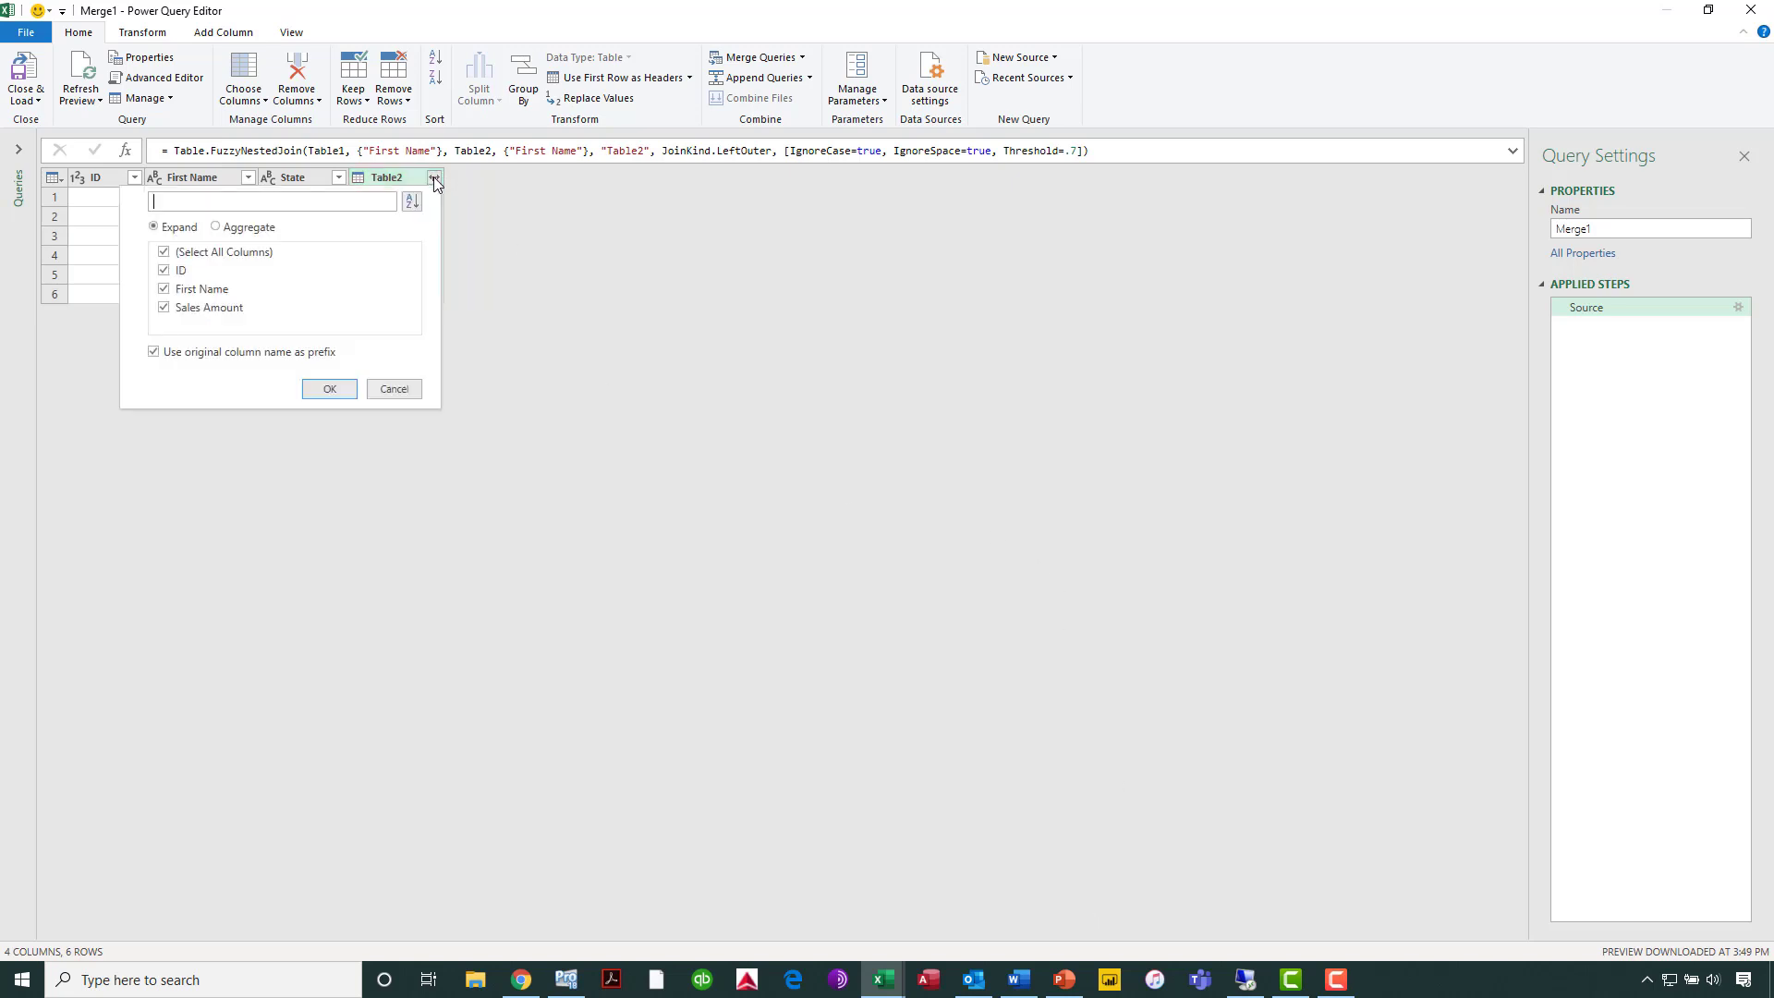
pyautogui.click(329, 389)
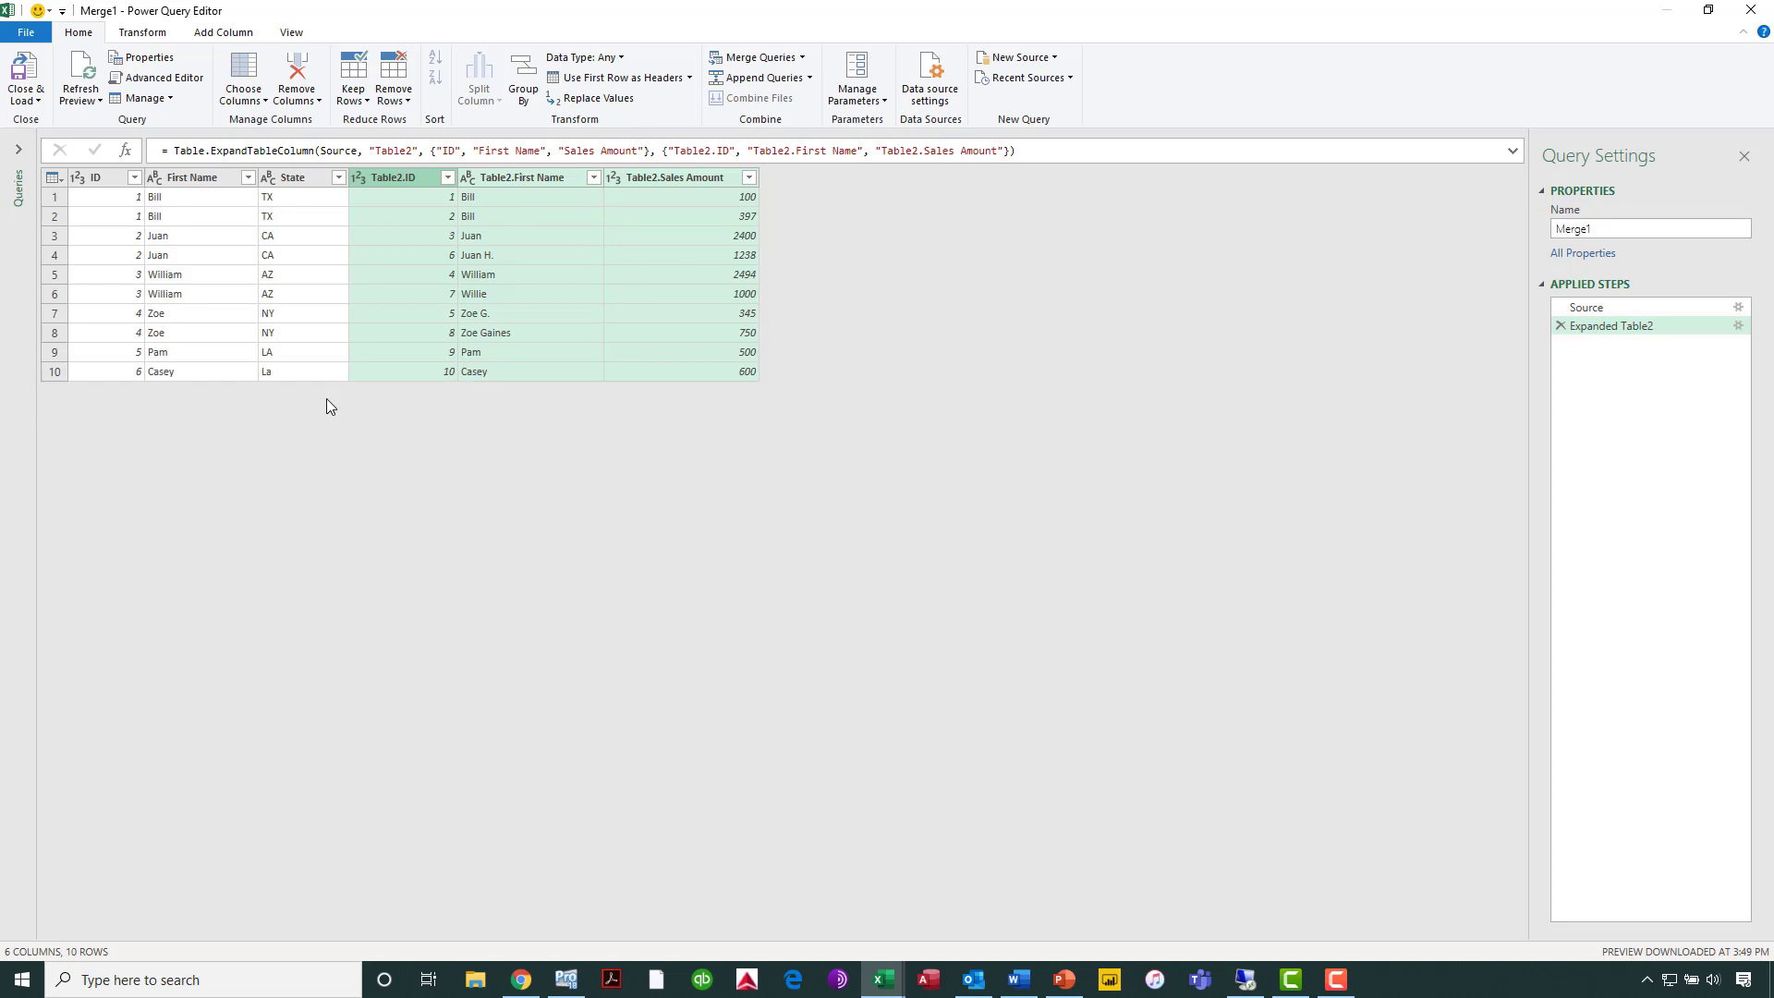
pyautogui.click(38, 102)
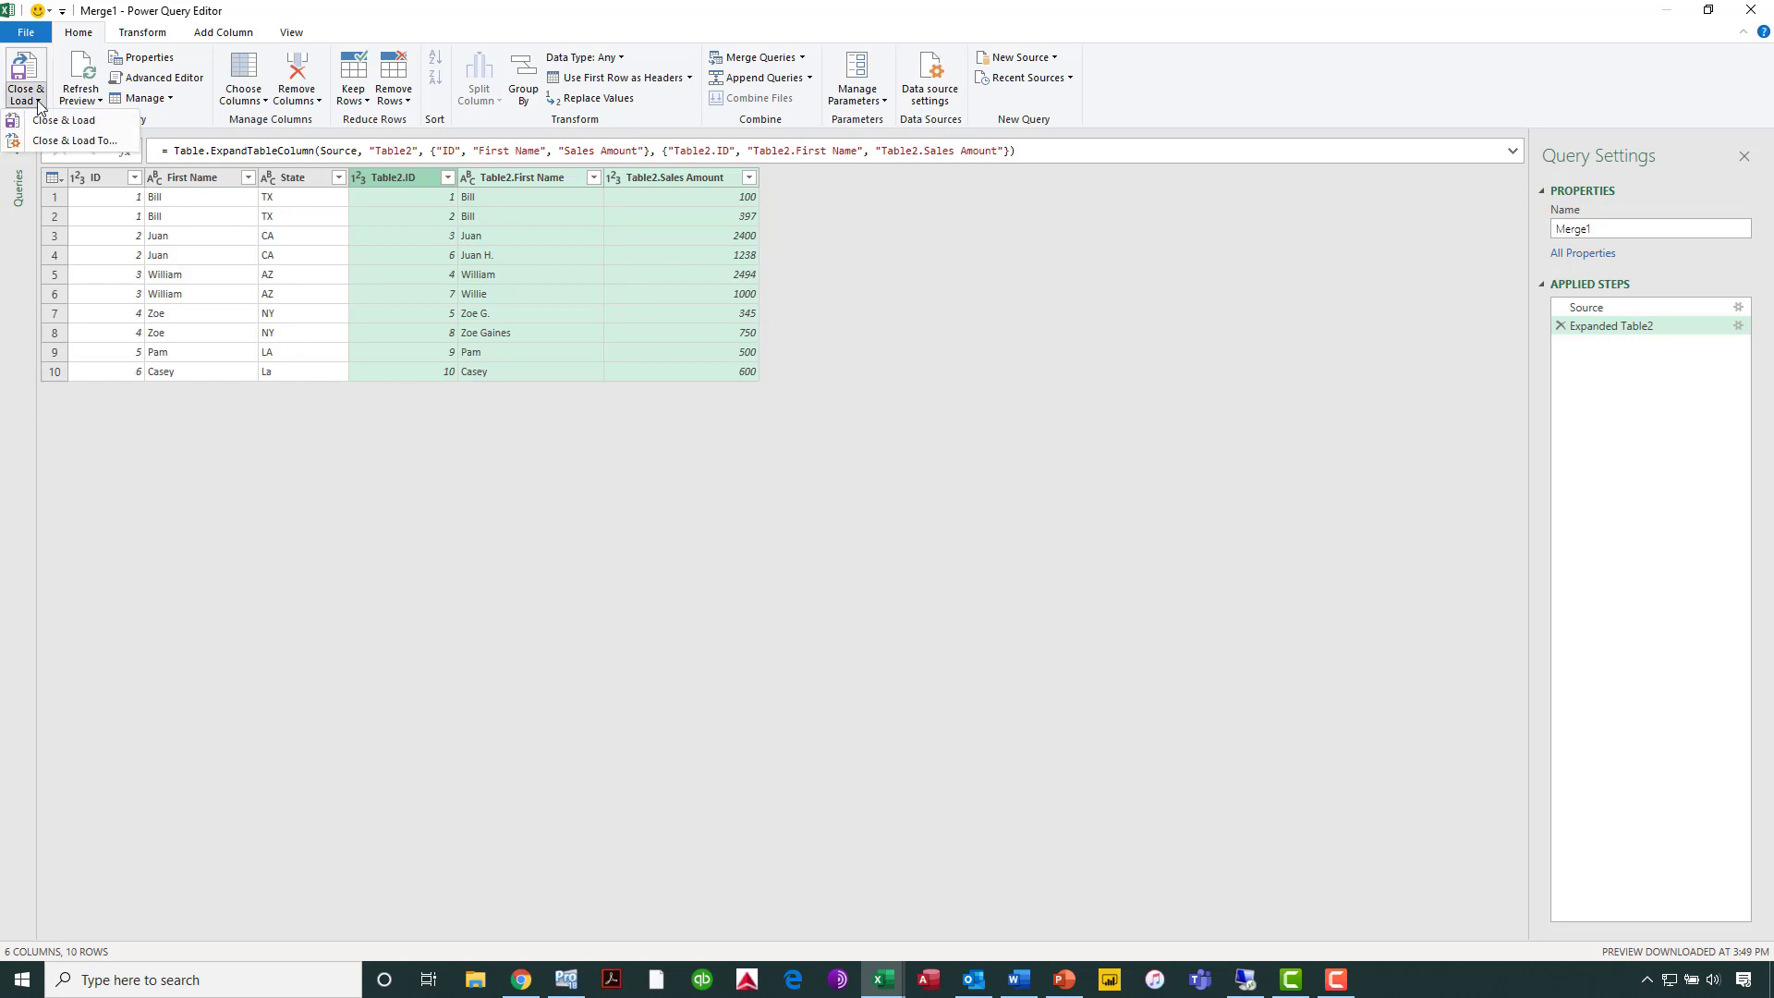
pyautogui.click(65, 143)
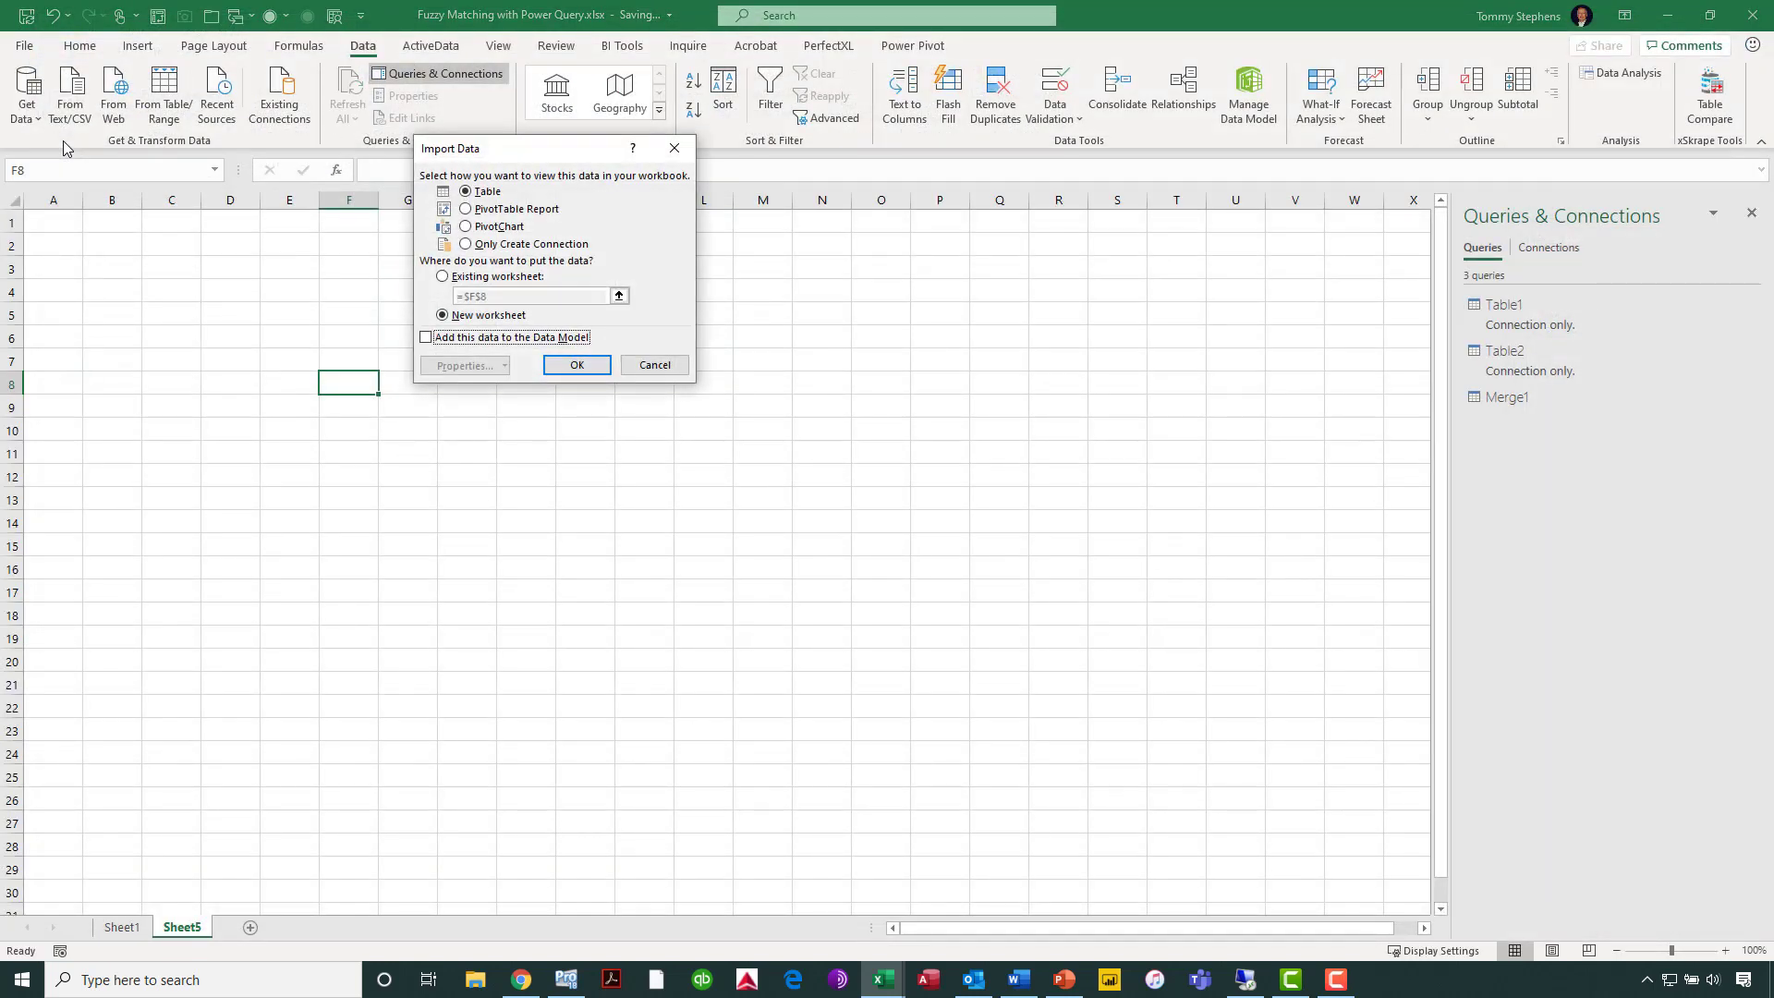
pyautogui.click(477, 212)
# On the new sheet, put First Name in Rows, State in Columns, and sum Table2.Sales Amount.
pyautogui.click(579, 366)
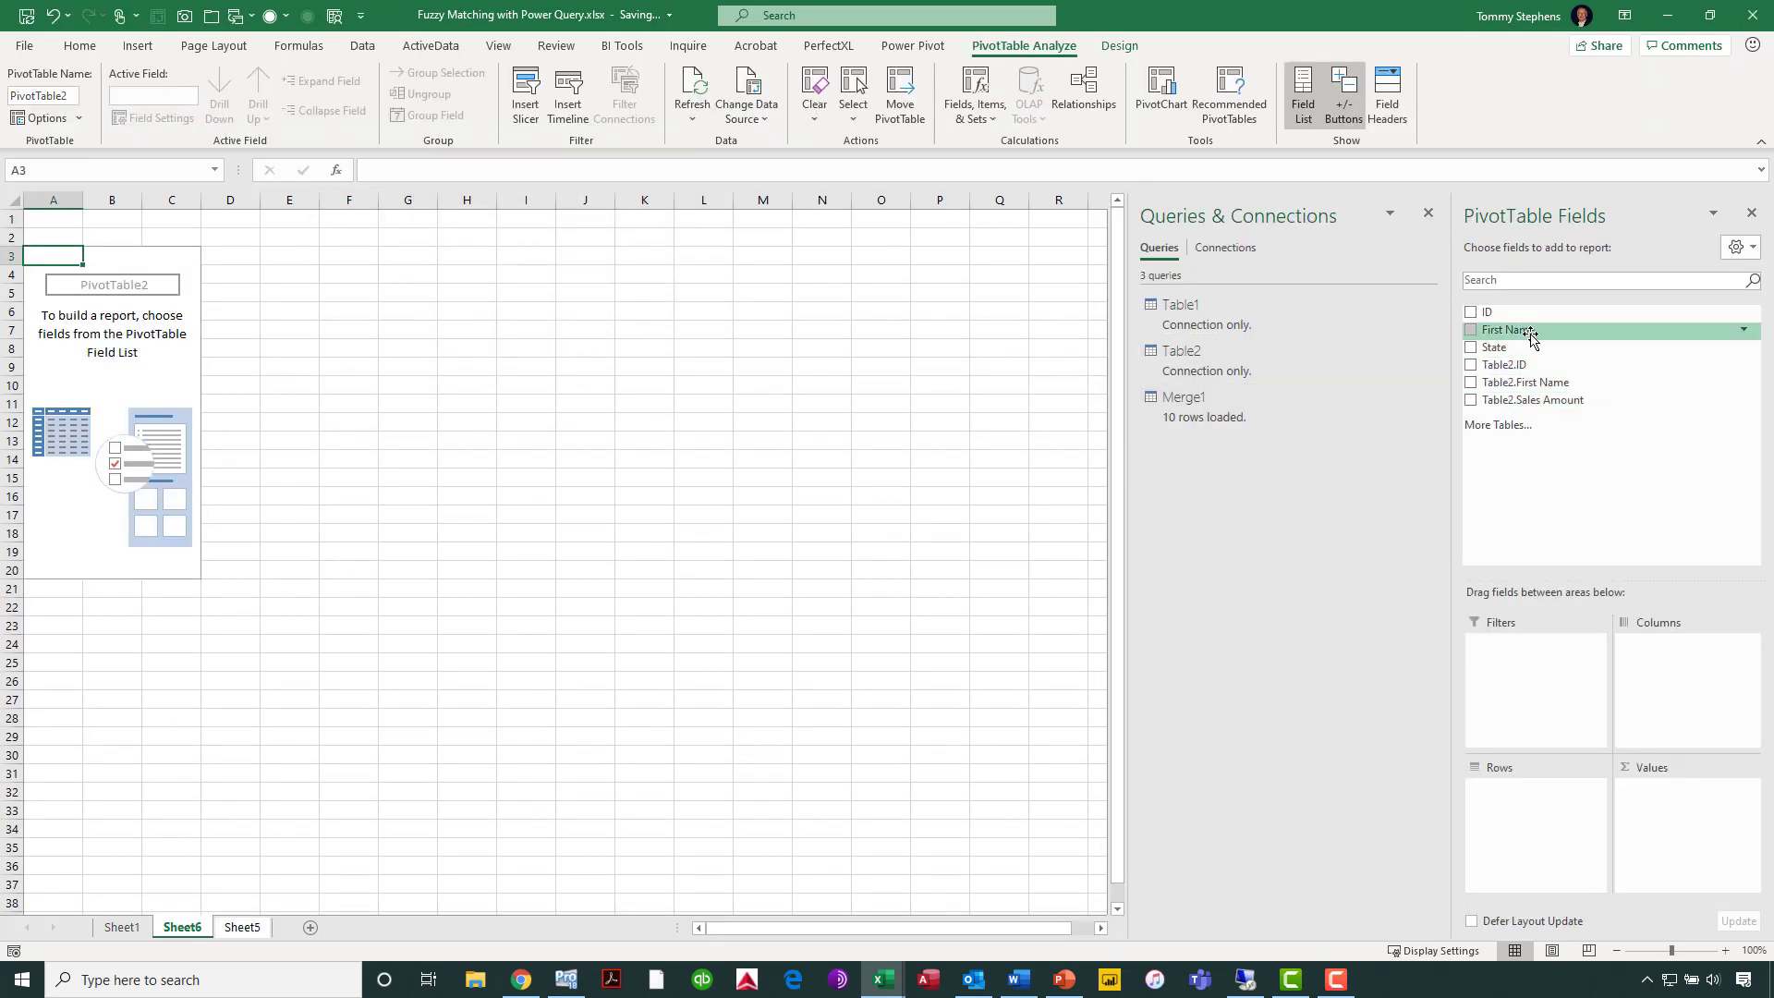
pyautogui.moveTo(1508, 330); pyautogui.dragTo(1544, 806)
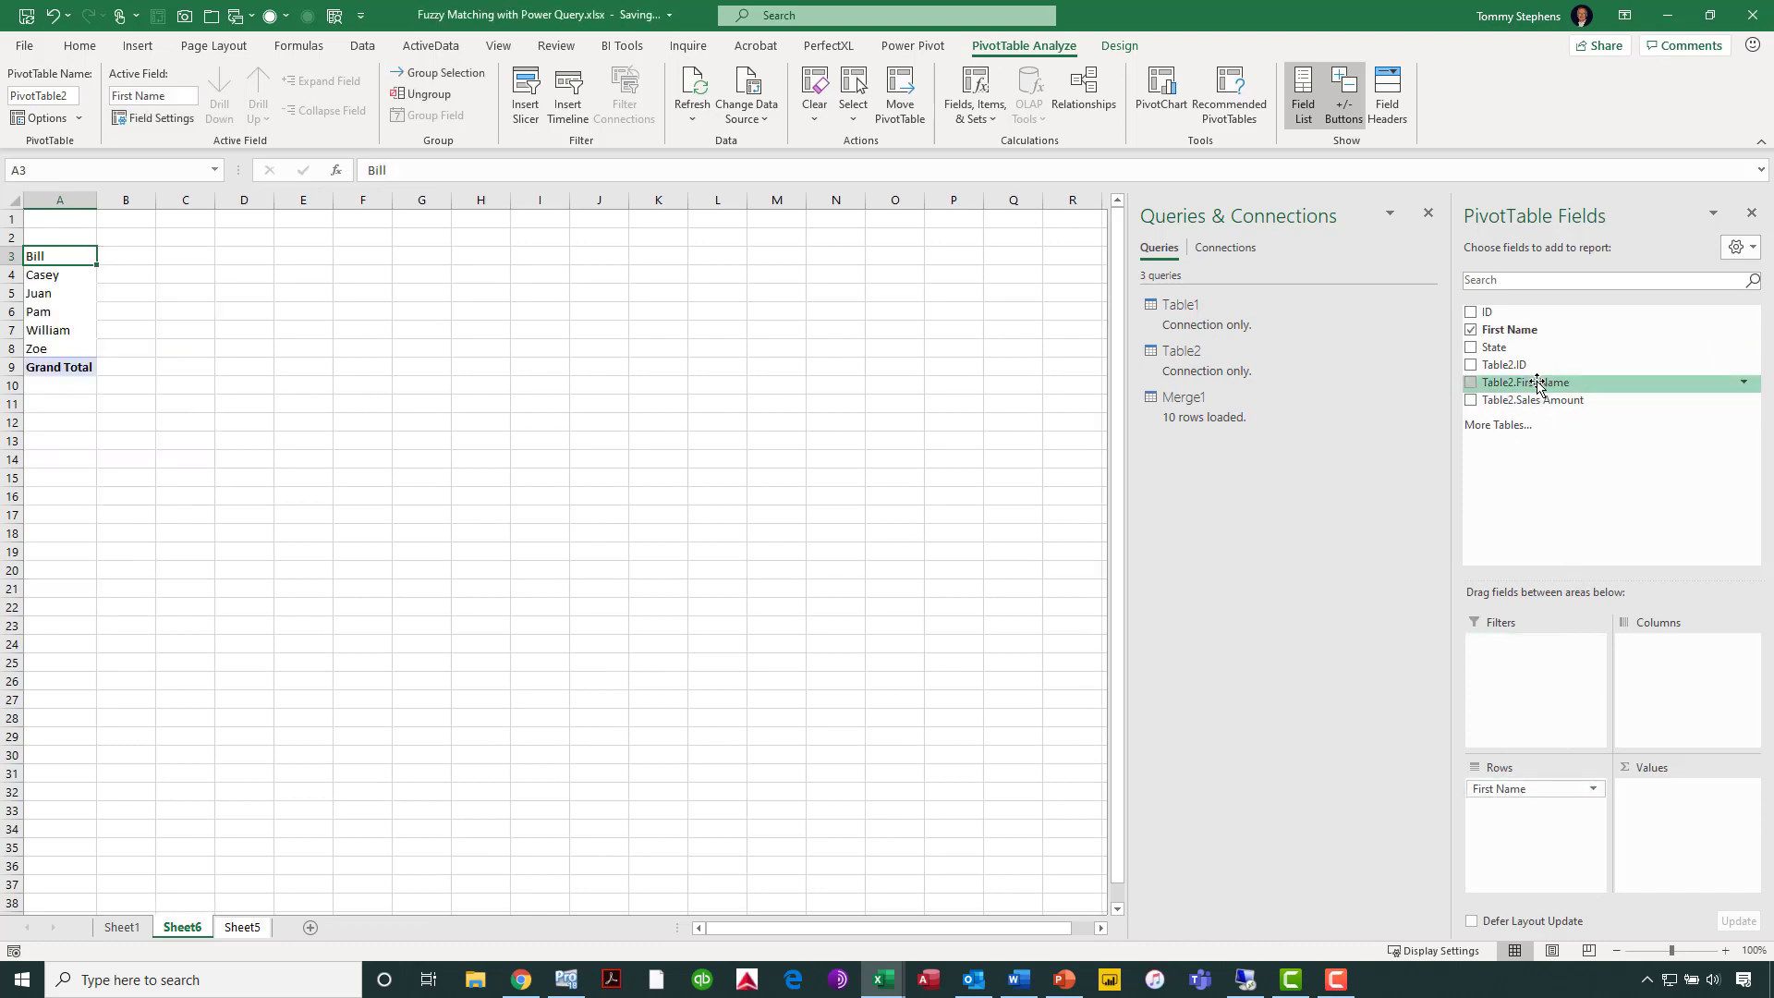
pyautogui.moveTo(1497, 347); pyautogui.dragTo(1664, 654)
pyautogui.moveTo(1571, 400); pyautogui.dragTo(1683, 809)
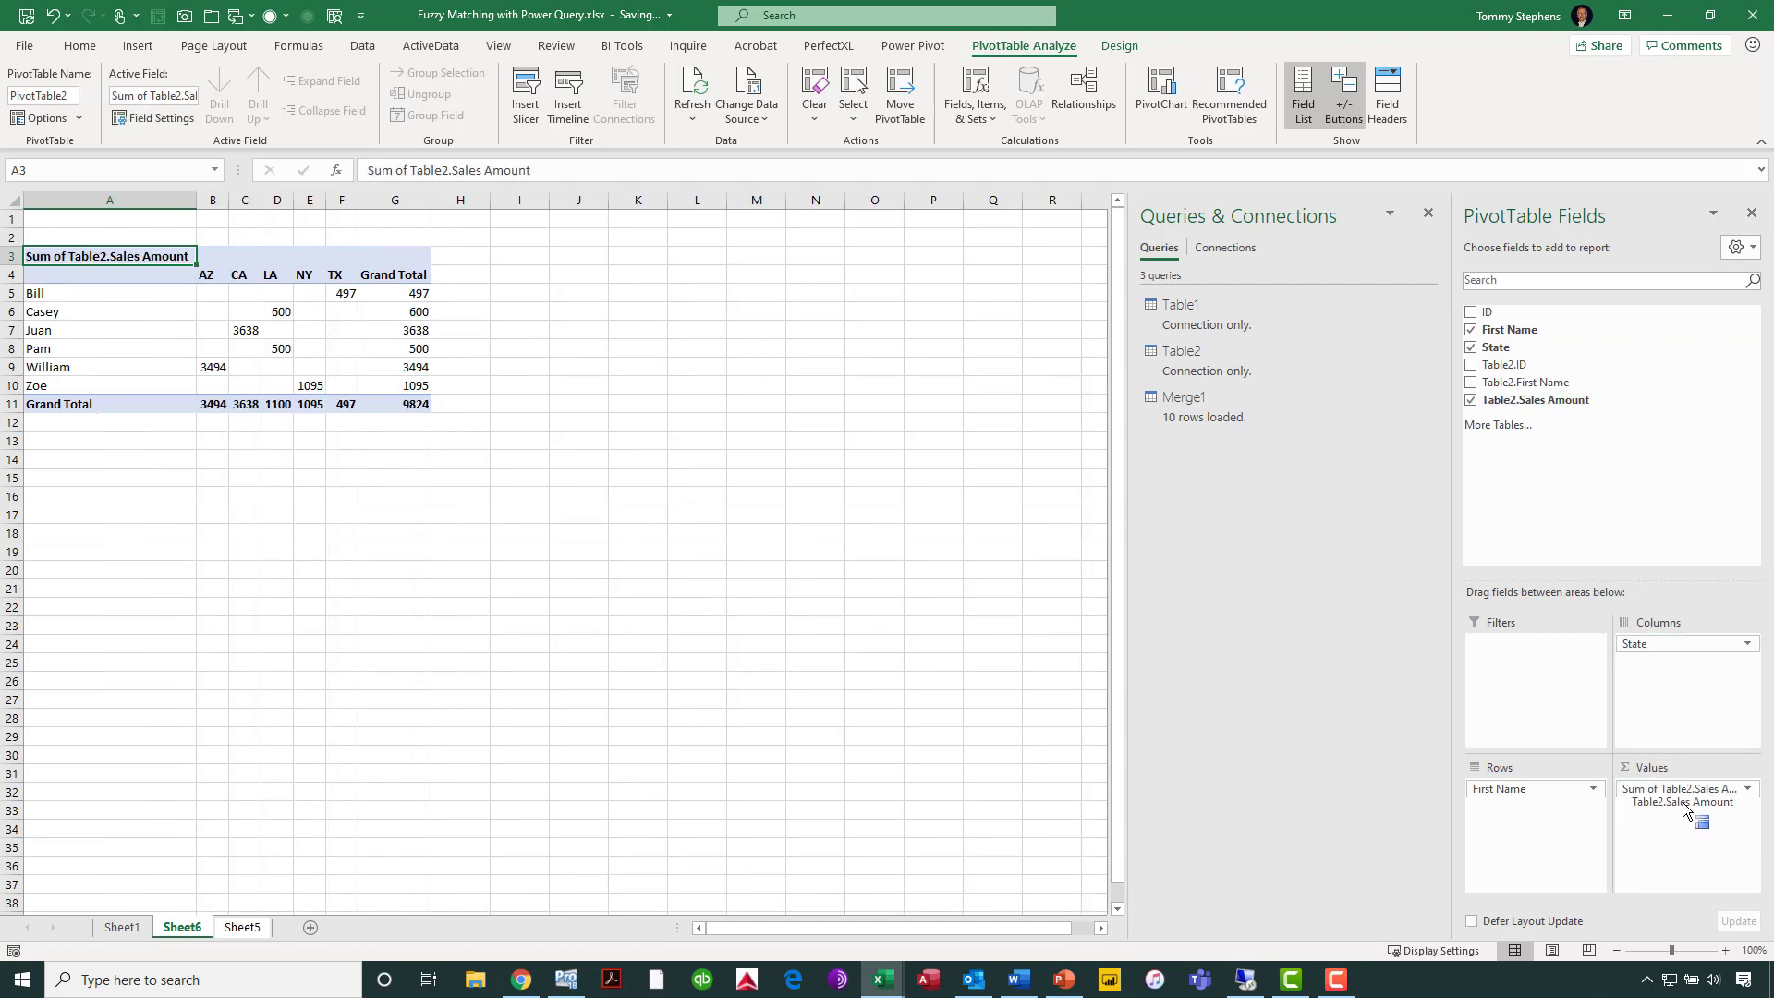
pyautogui.scroll(3, 441, 375)
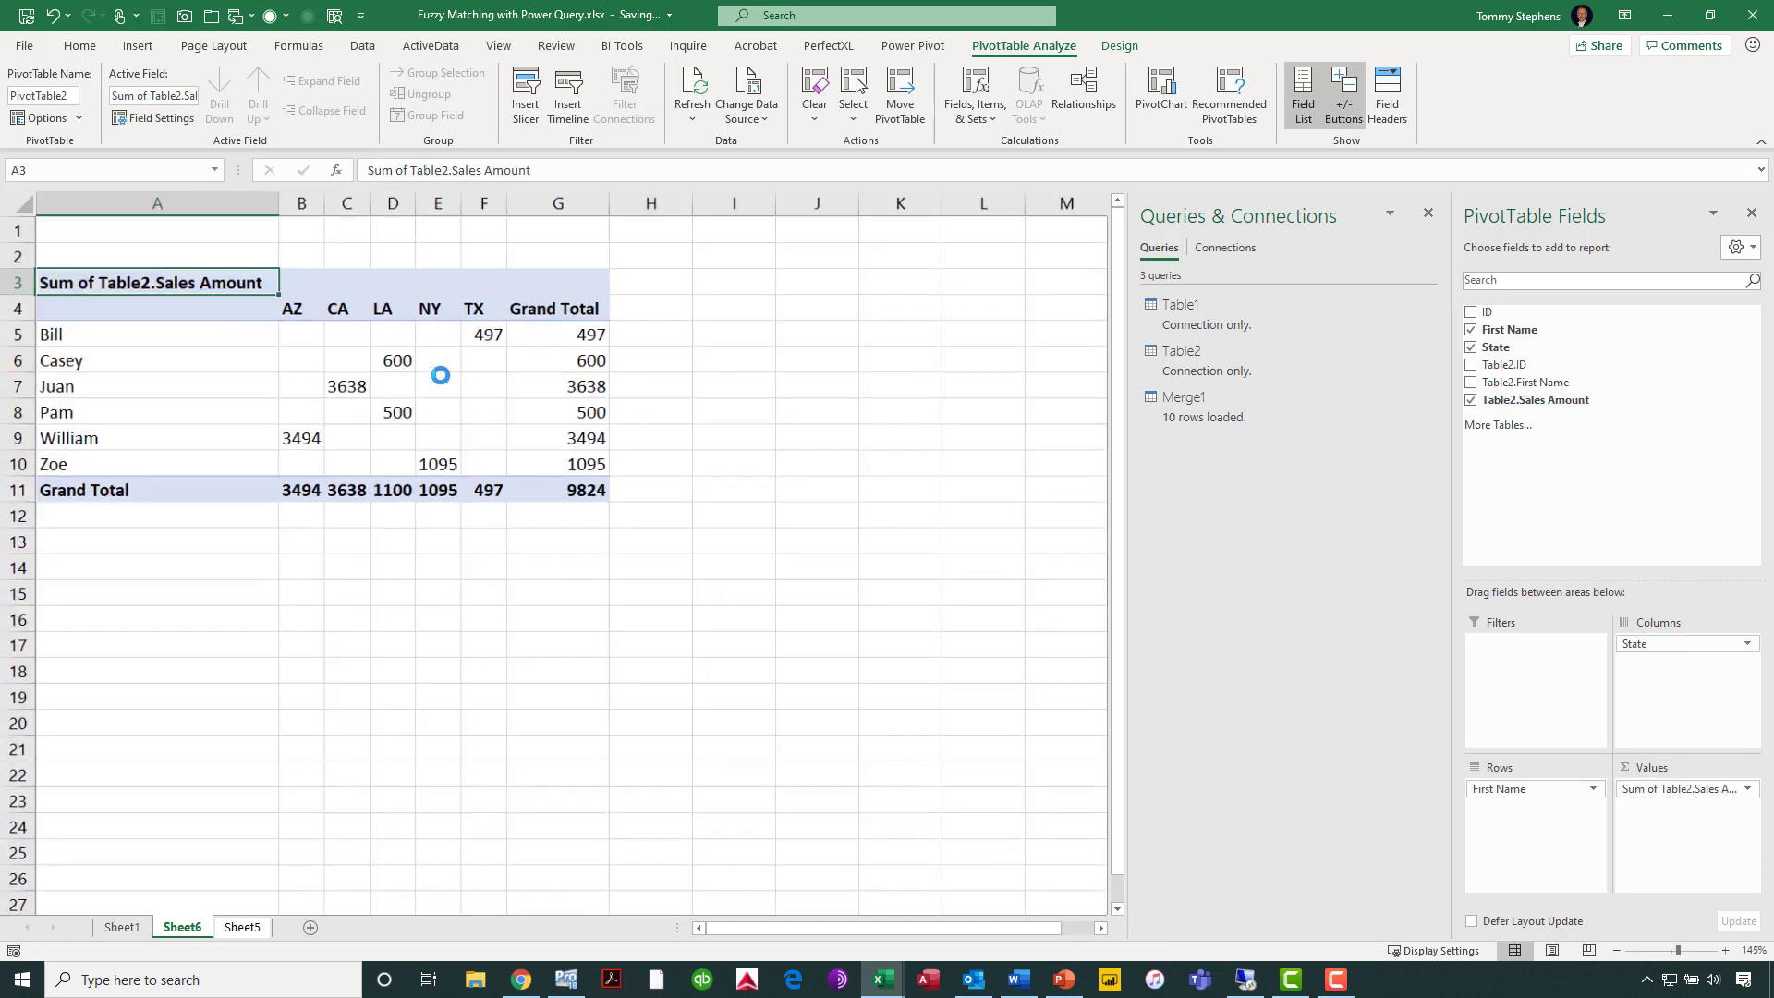
pyautogui.scroll(3, 441, 375)
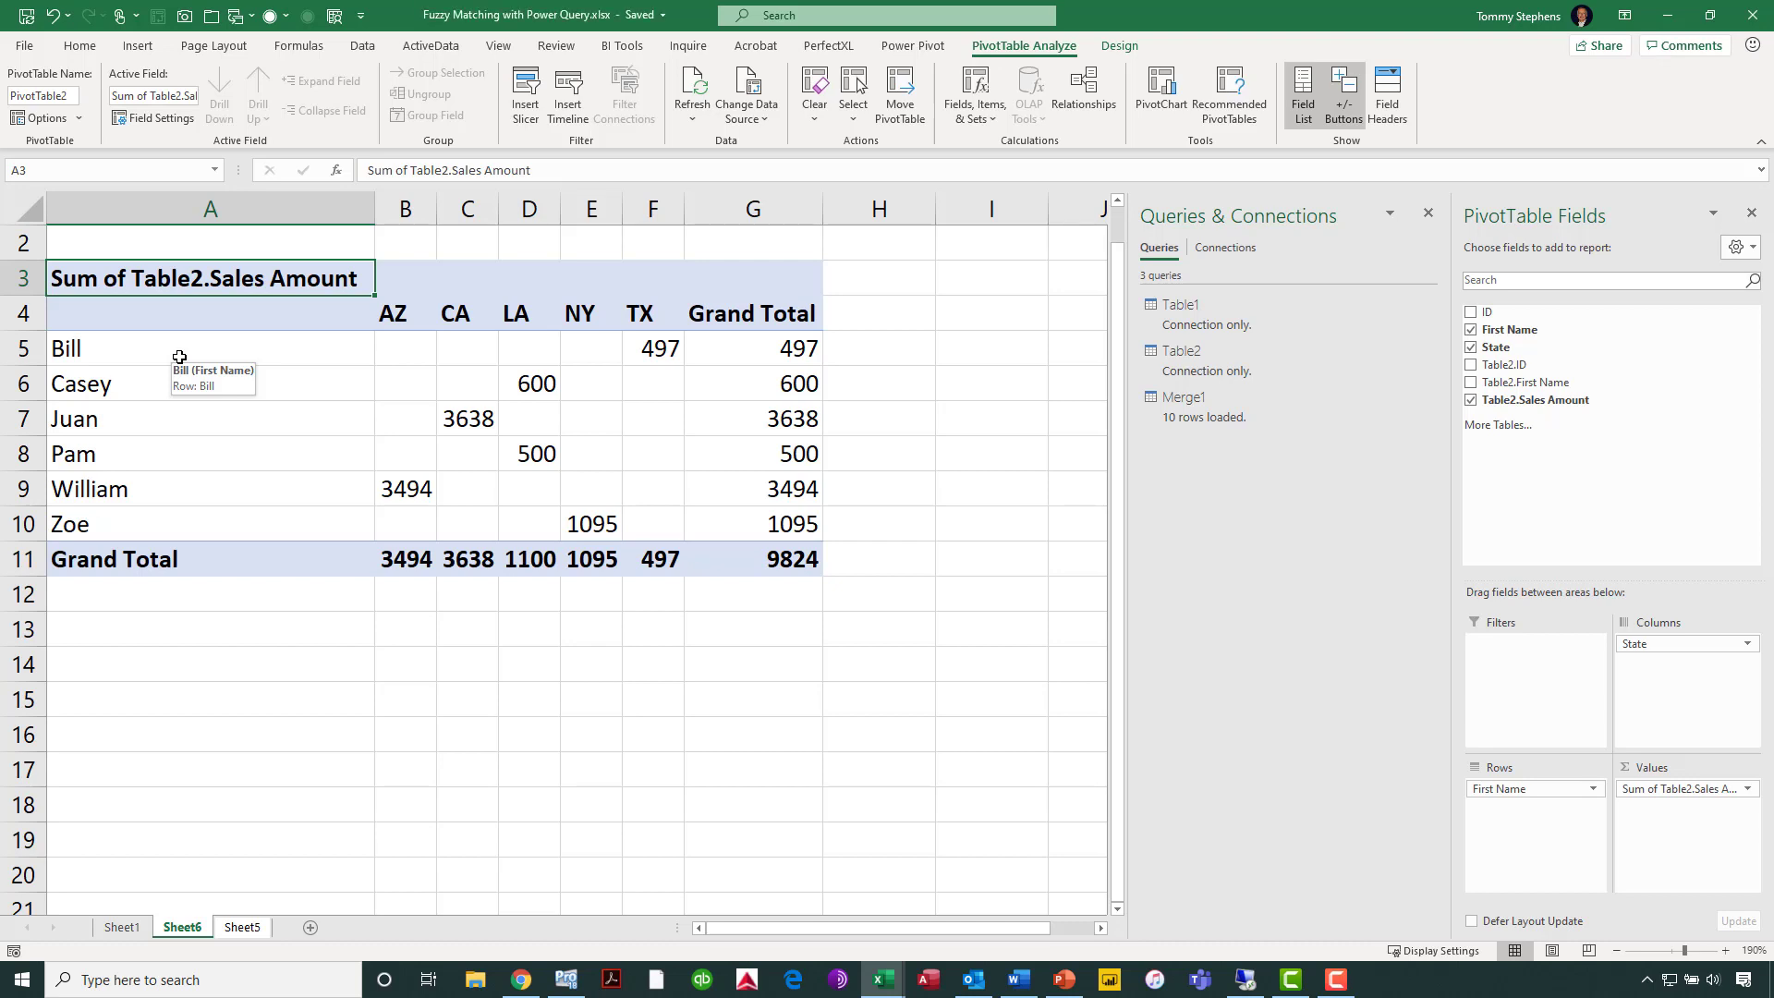
# On Sheet1, add record 12 to Table 2 in row 15 with a customer name and sales amount 1000.
pyautogui.click(122, 926)
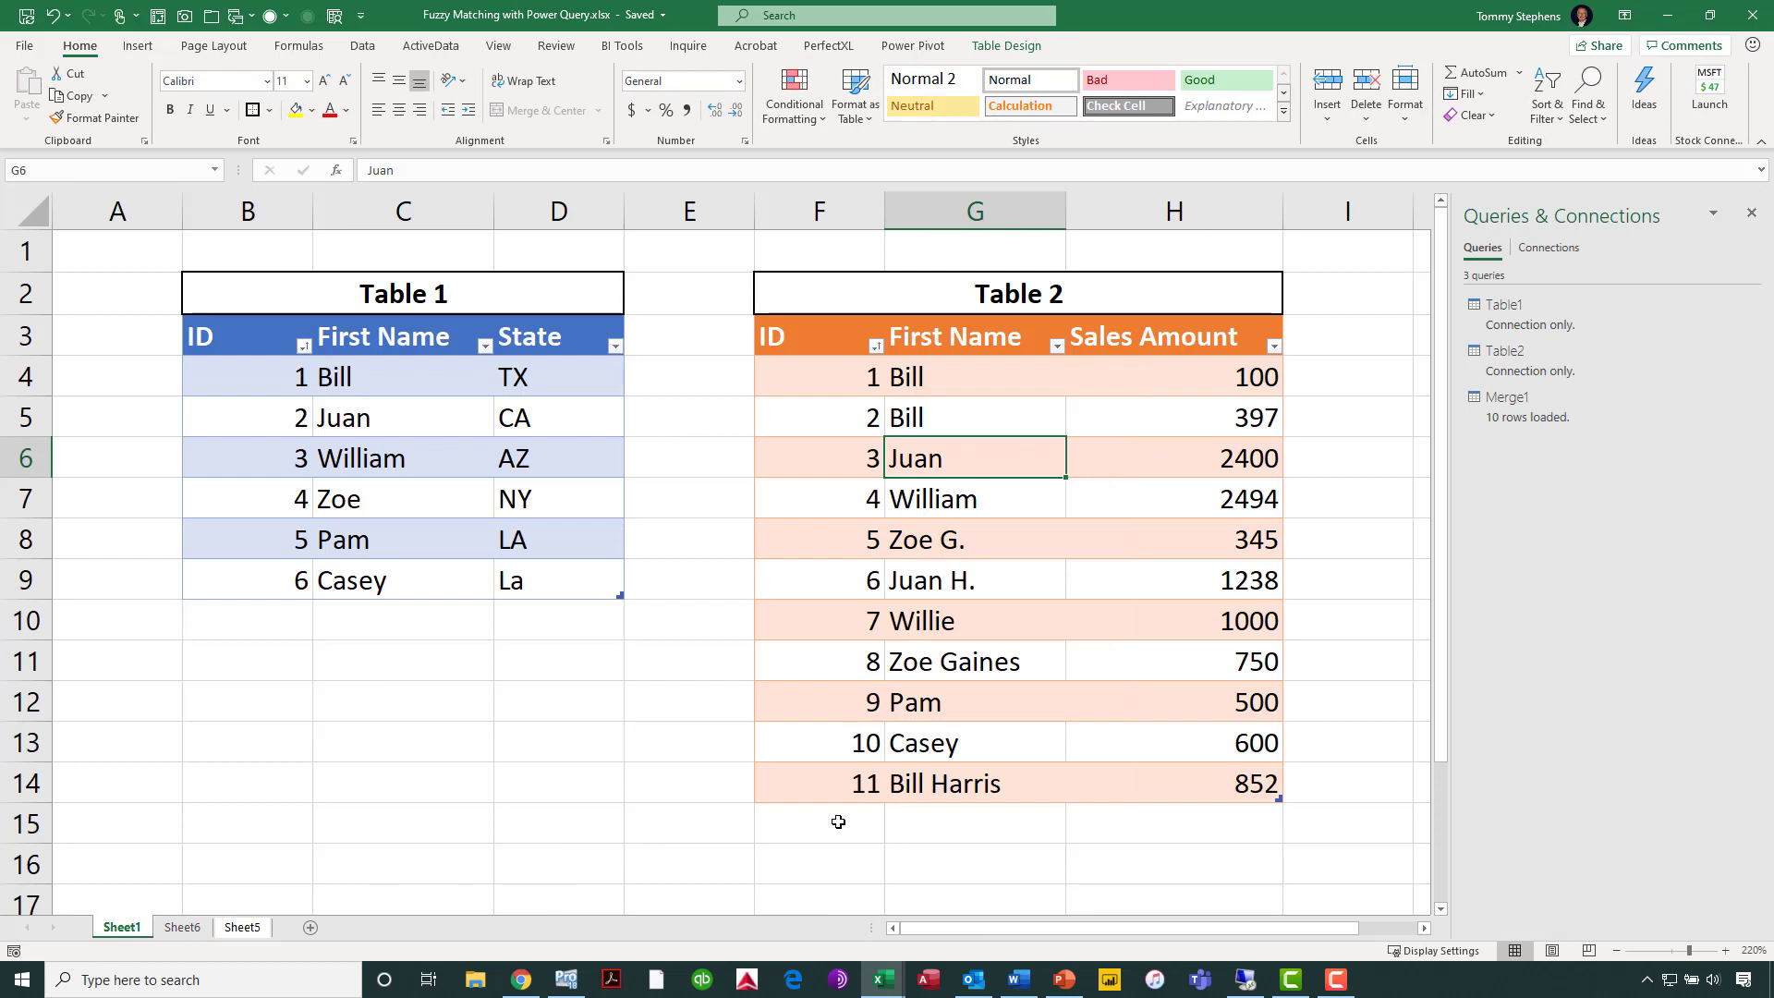
pyautogui.click(837, 821)
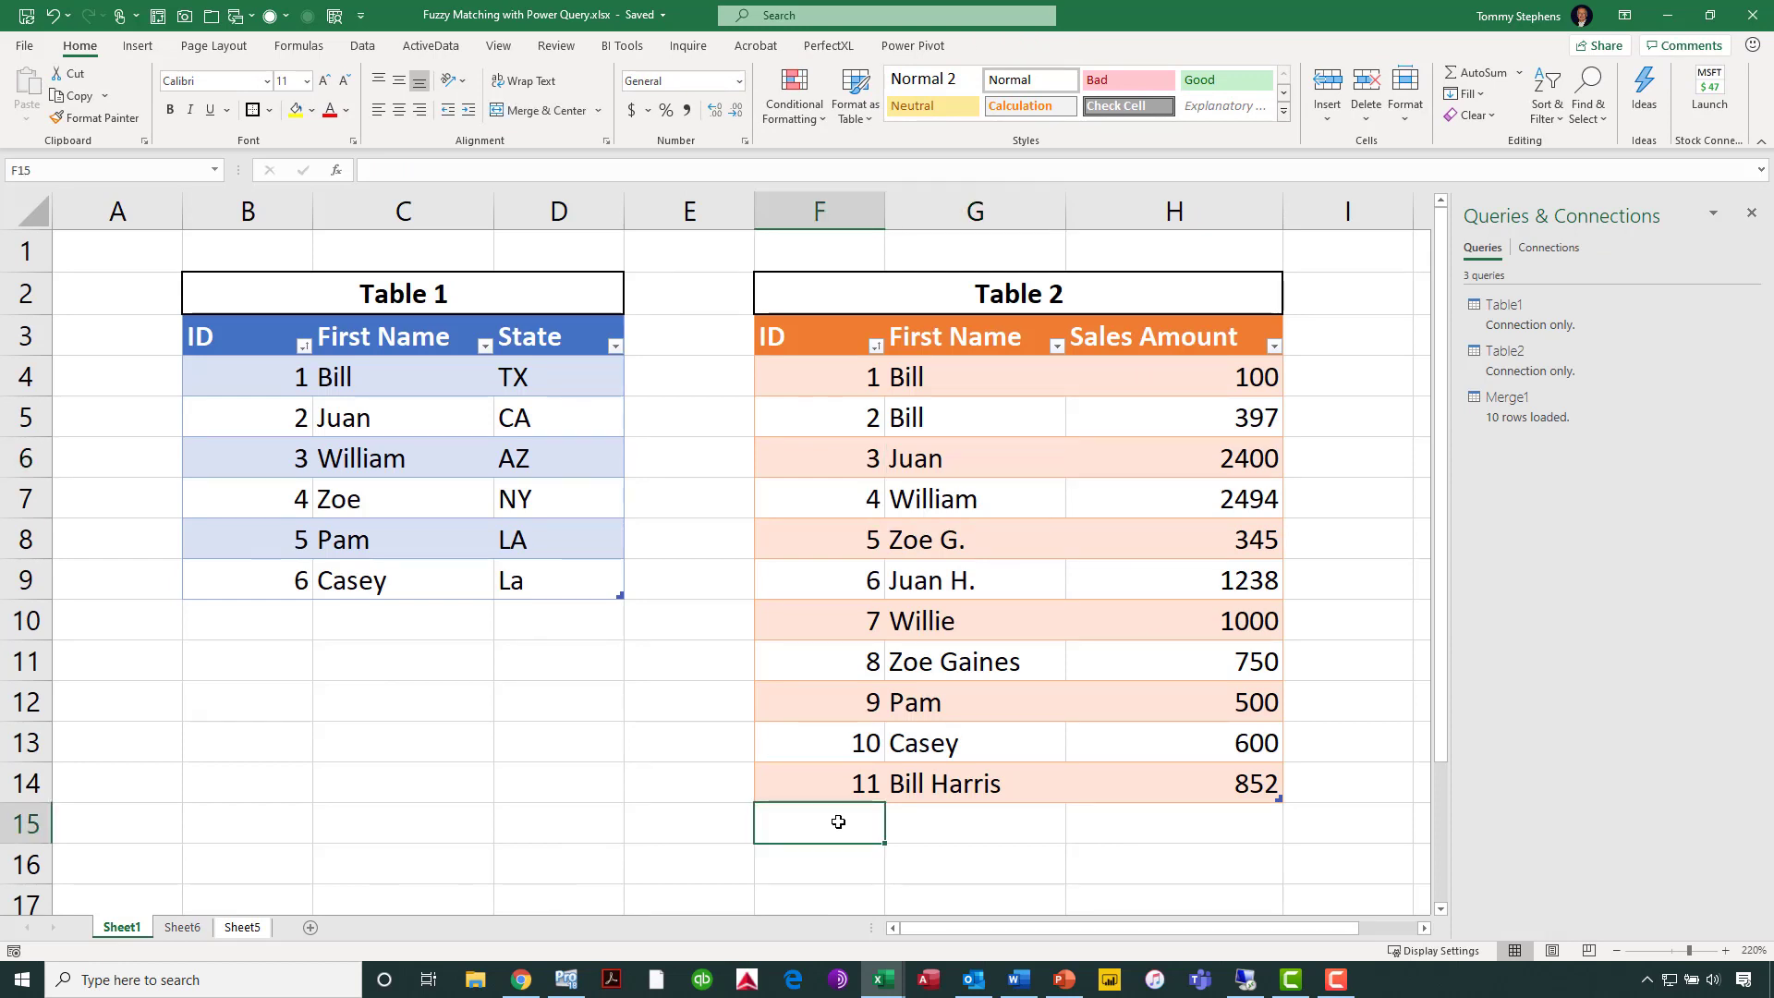
pyautogui.write('12')
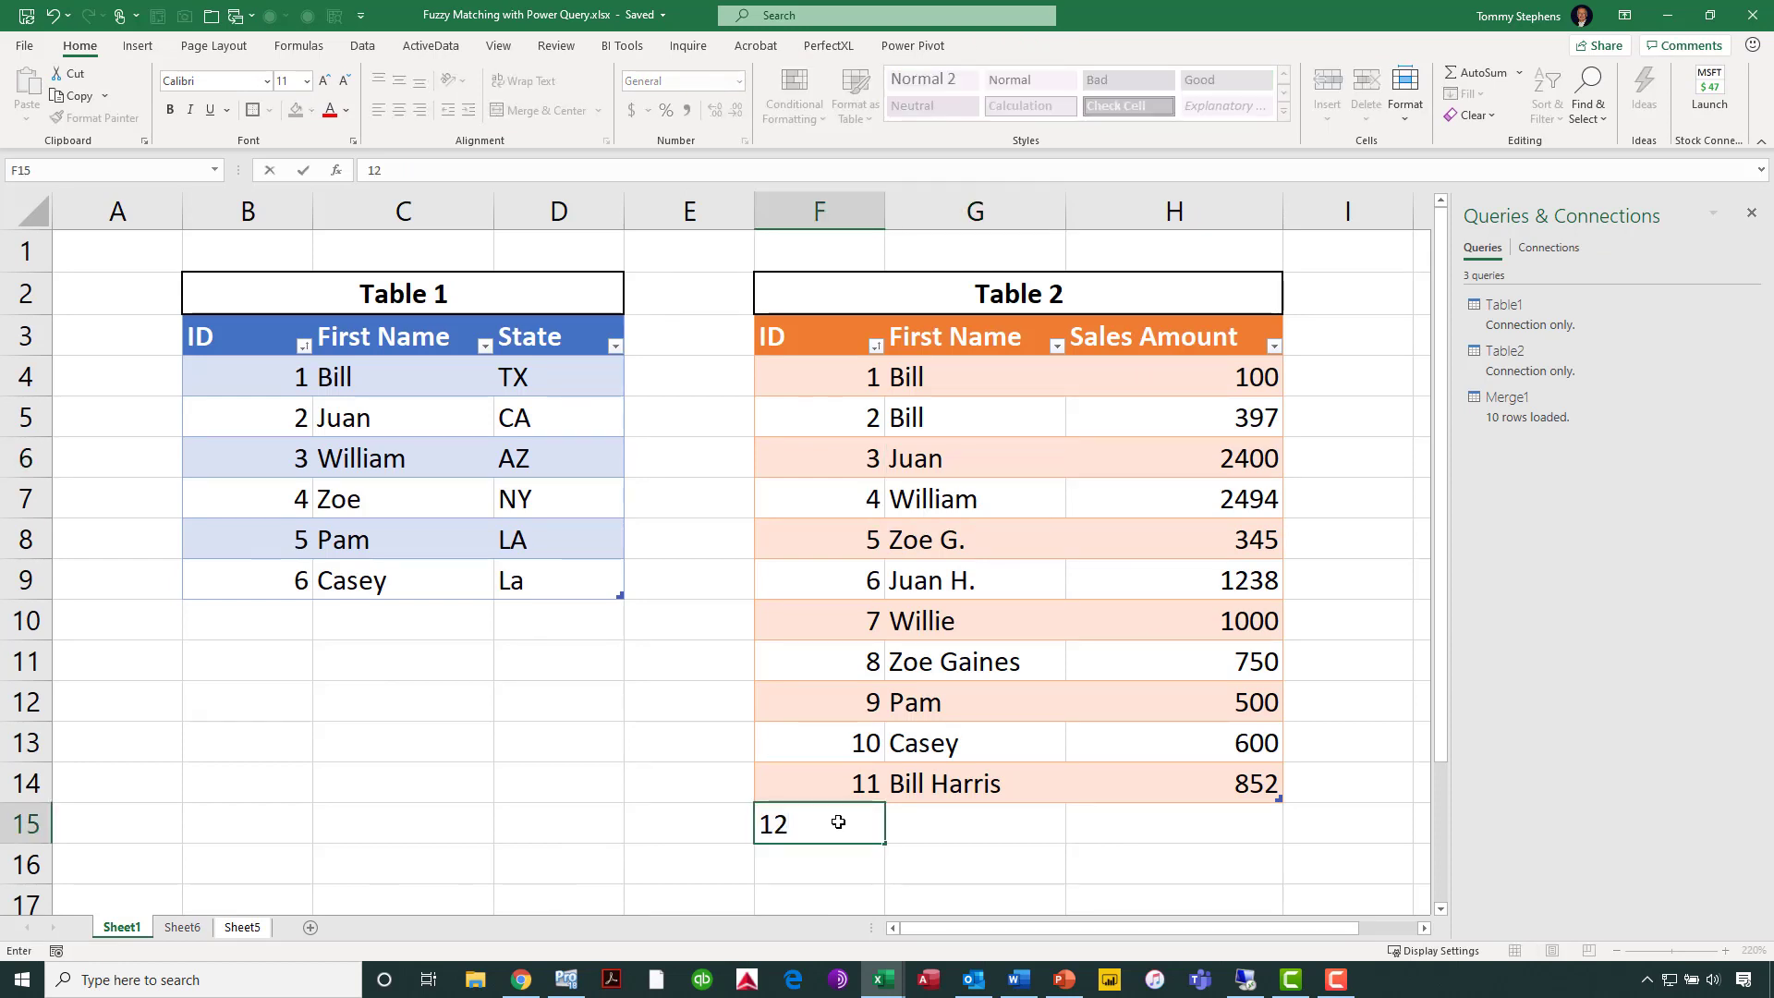
pyautogui.press('Tab')
pyautogui.write('Pam F.')
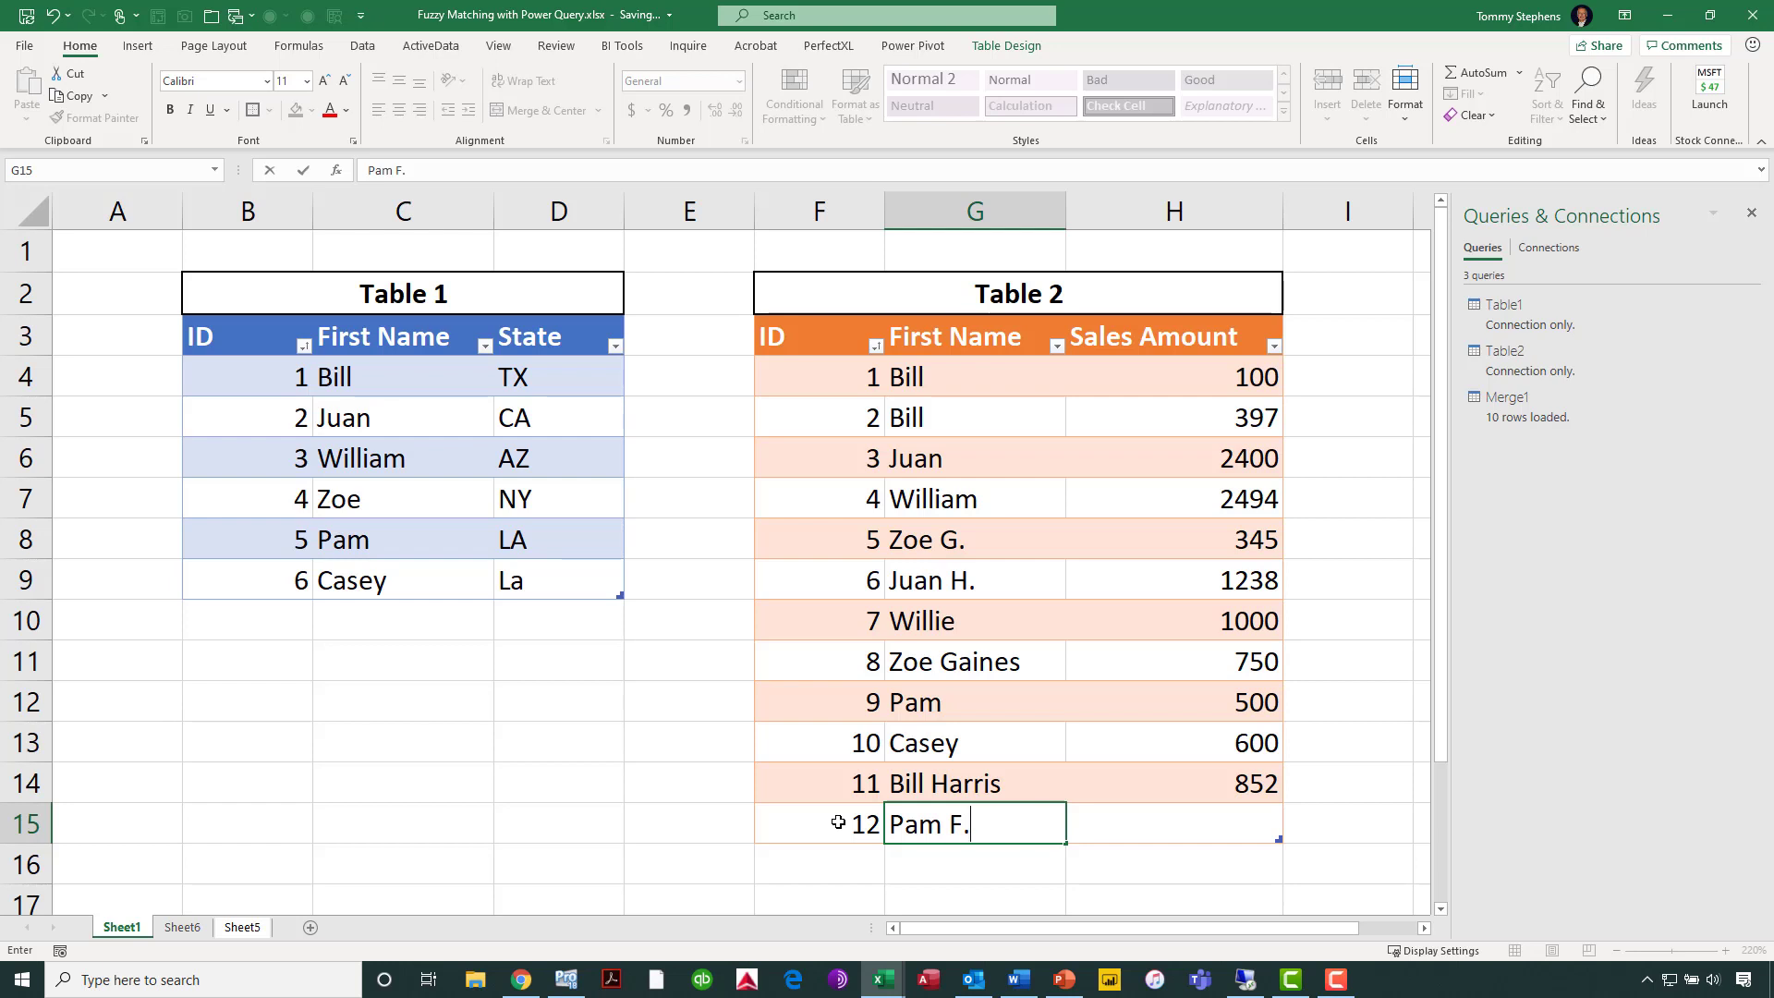
pyautogui.press('Tab')
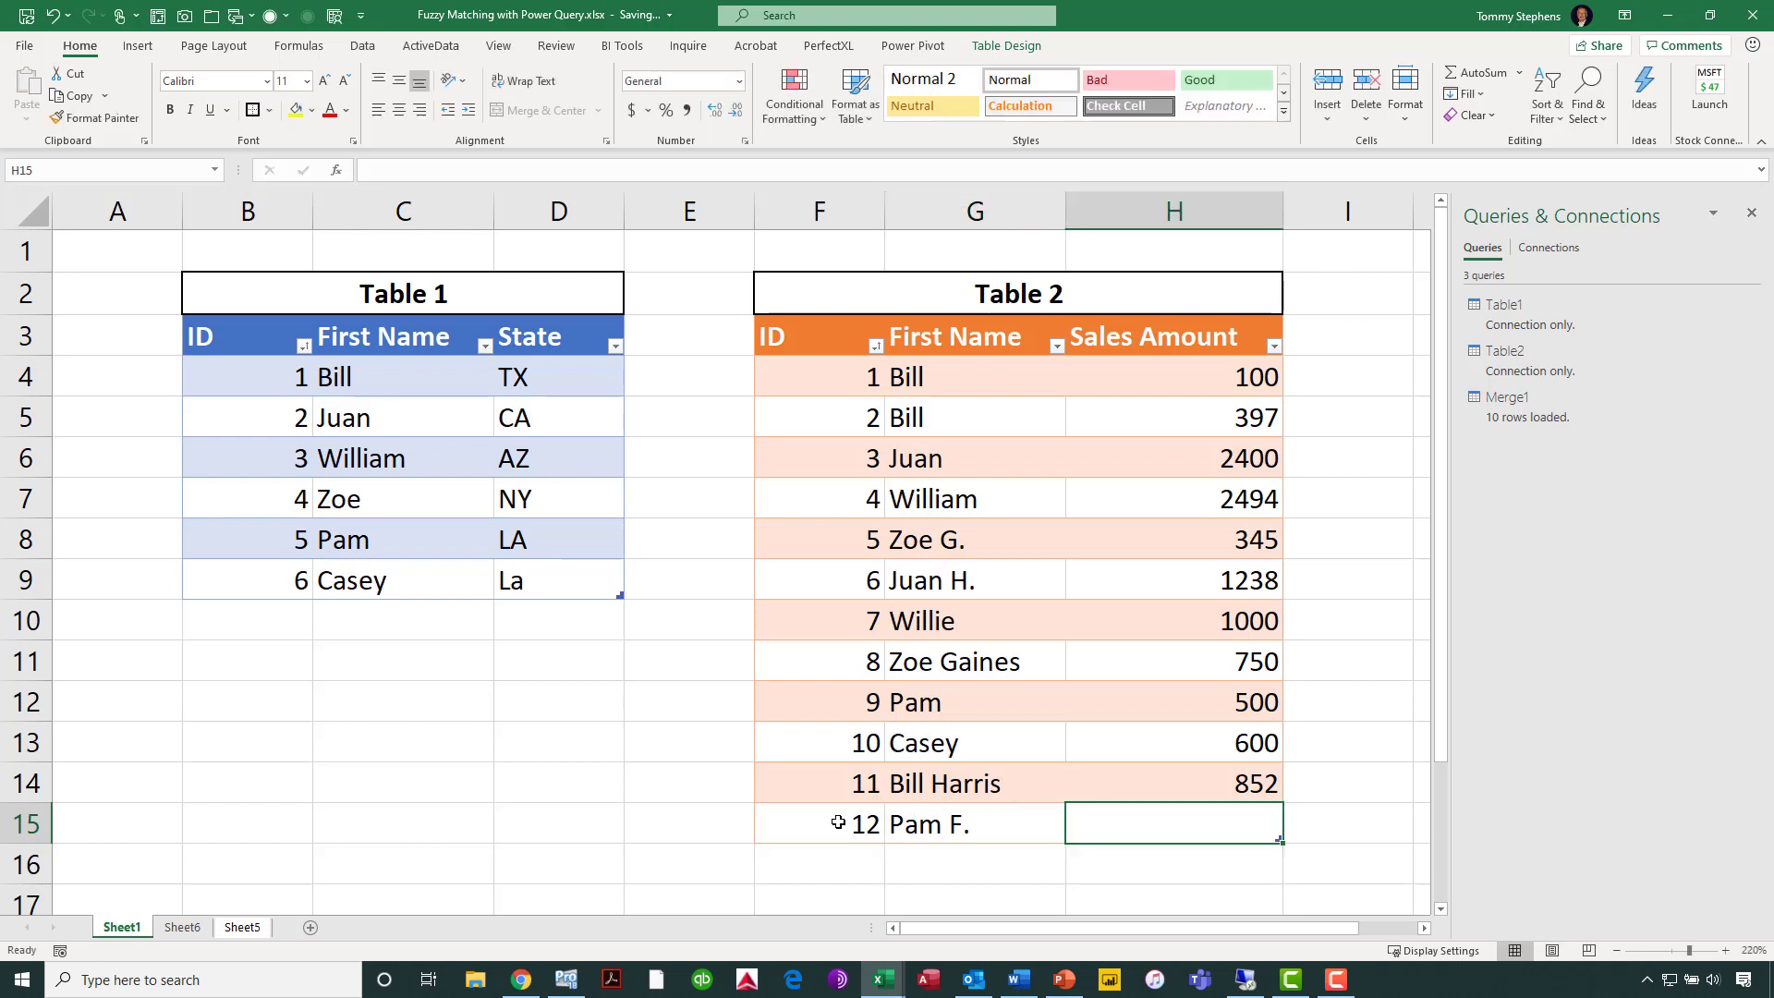
pyautogui.write('1000.')
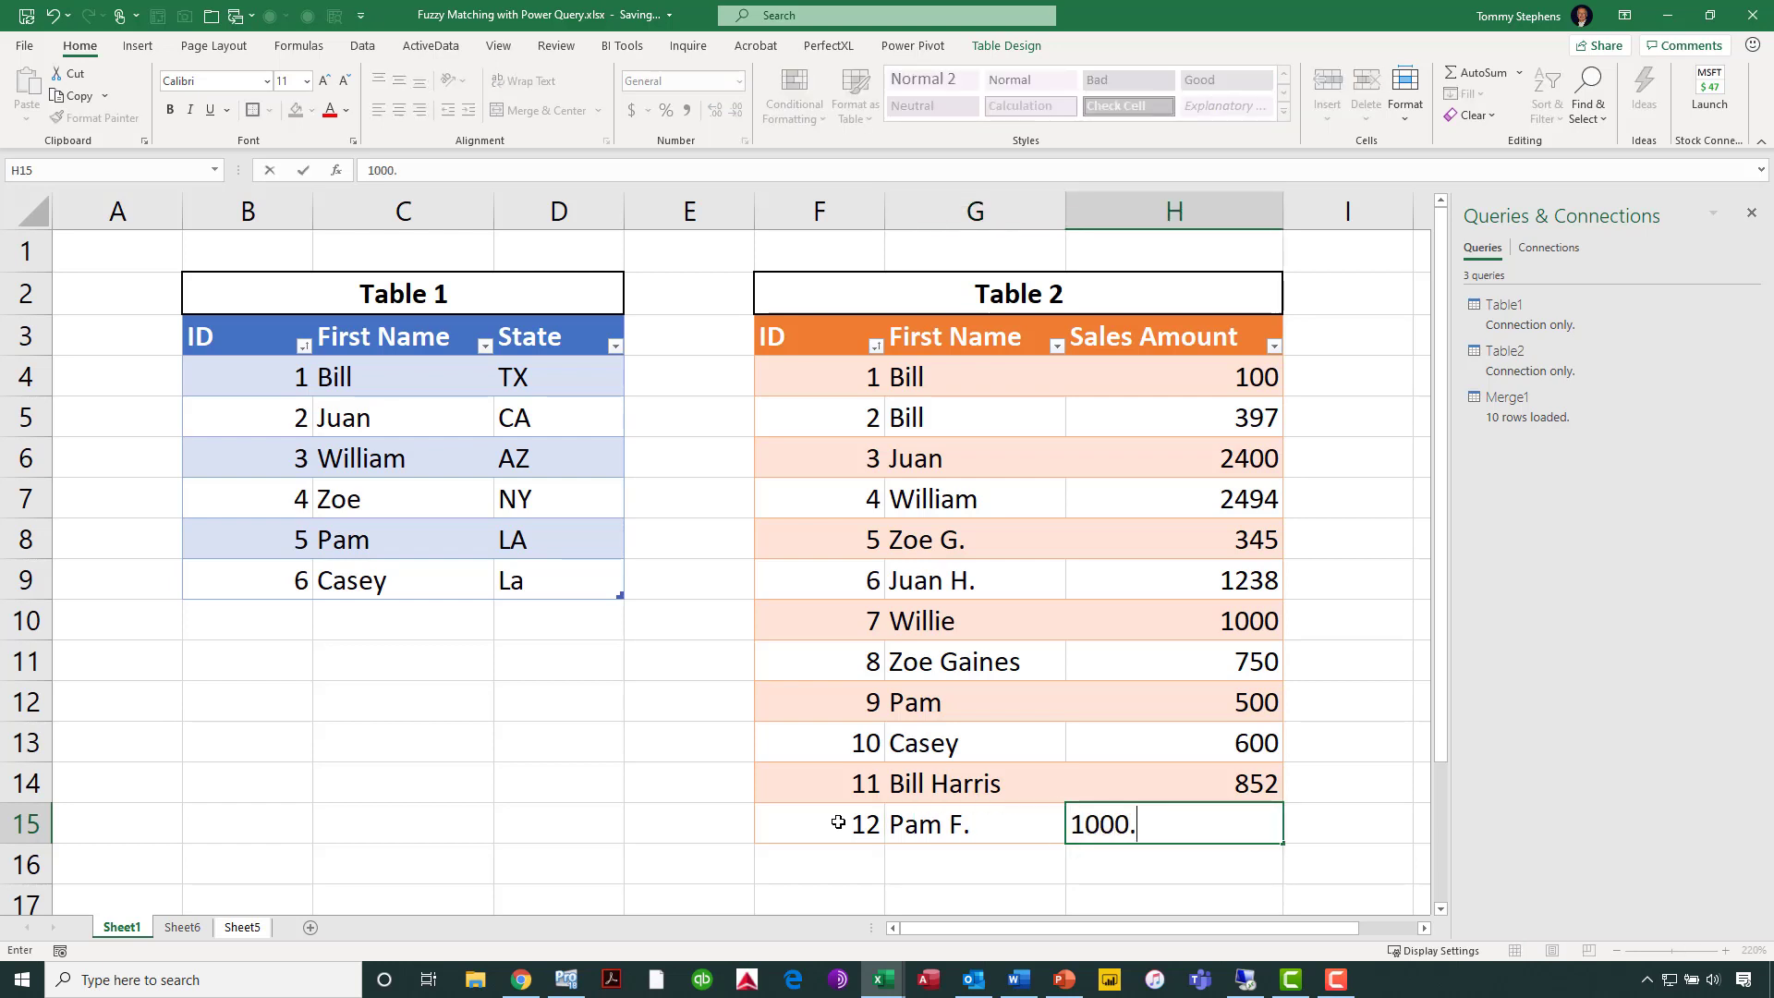
pyautogui.press('Tab')
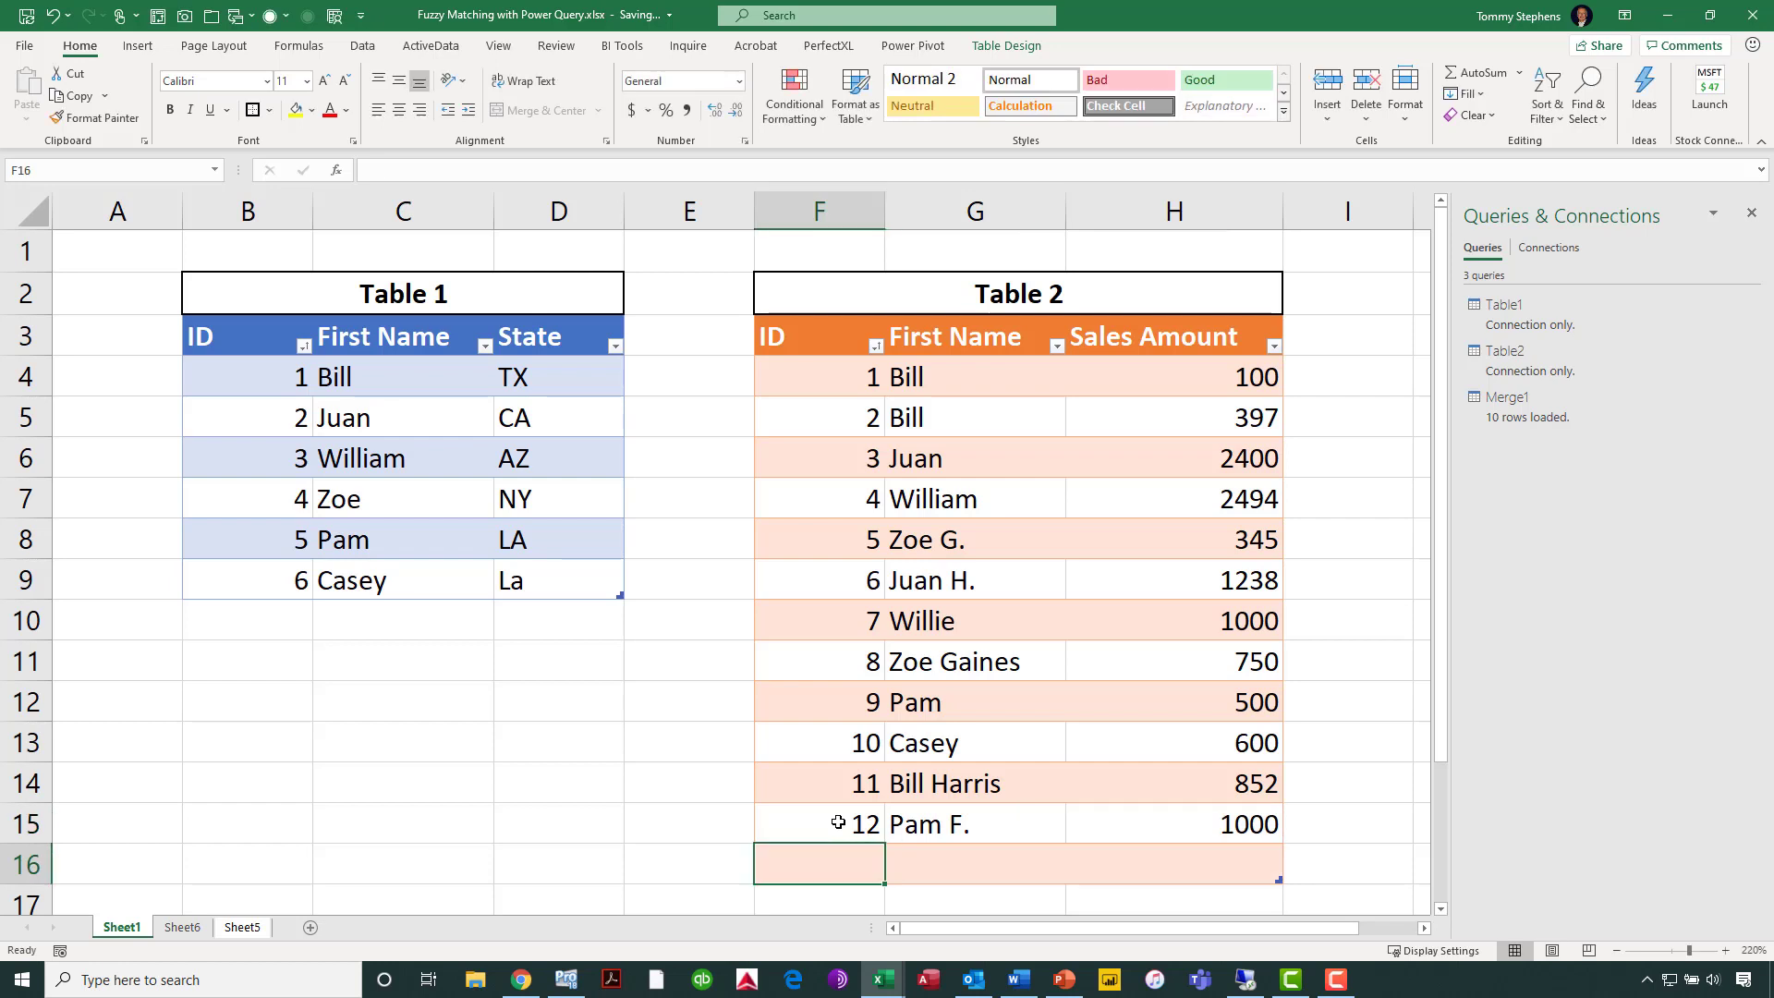
# Delete the empty row 16 from Table 2.
pyautogui.rightClick(756, 862)
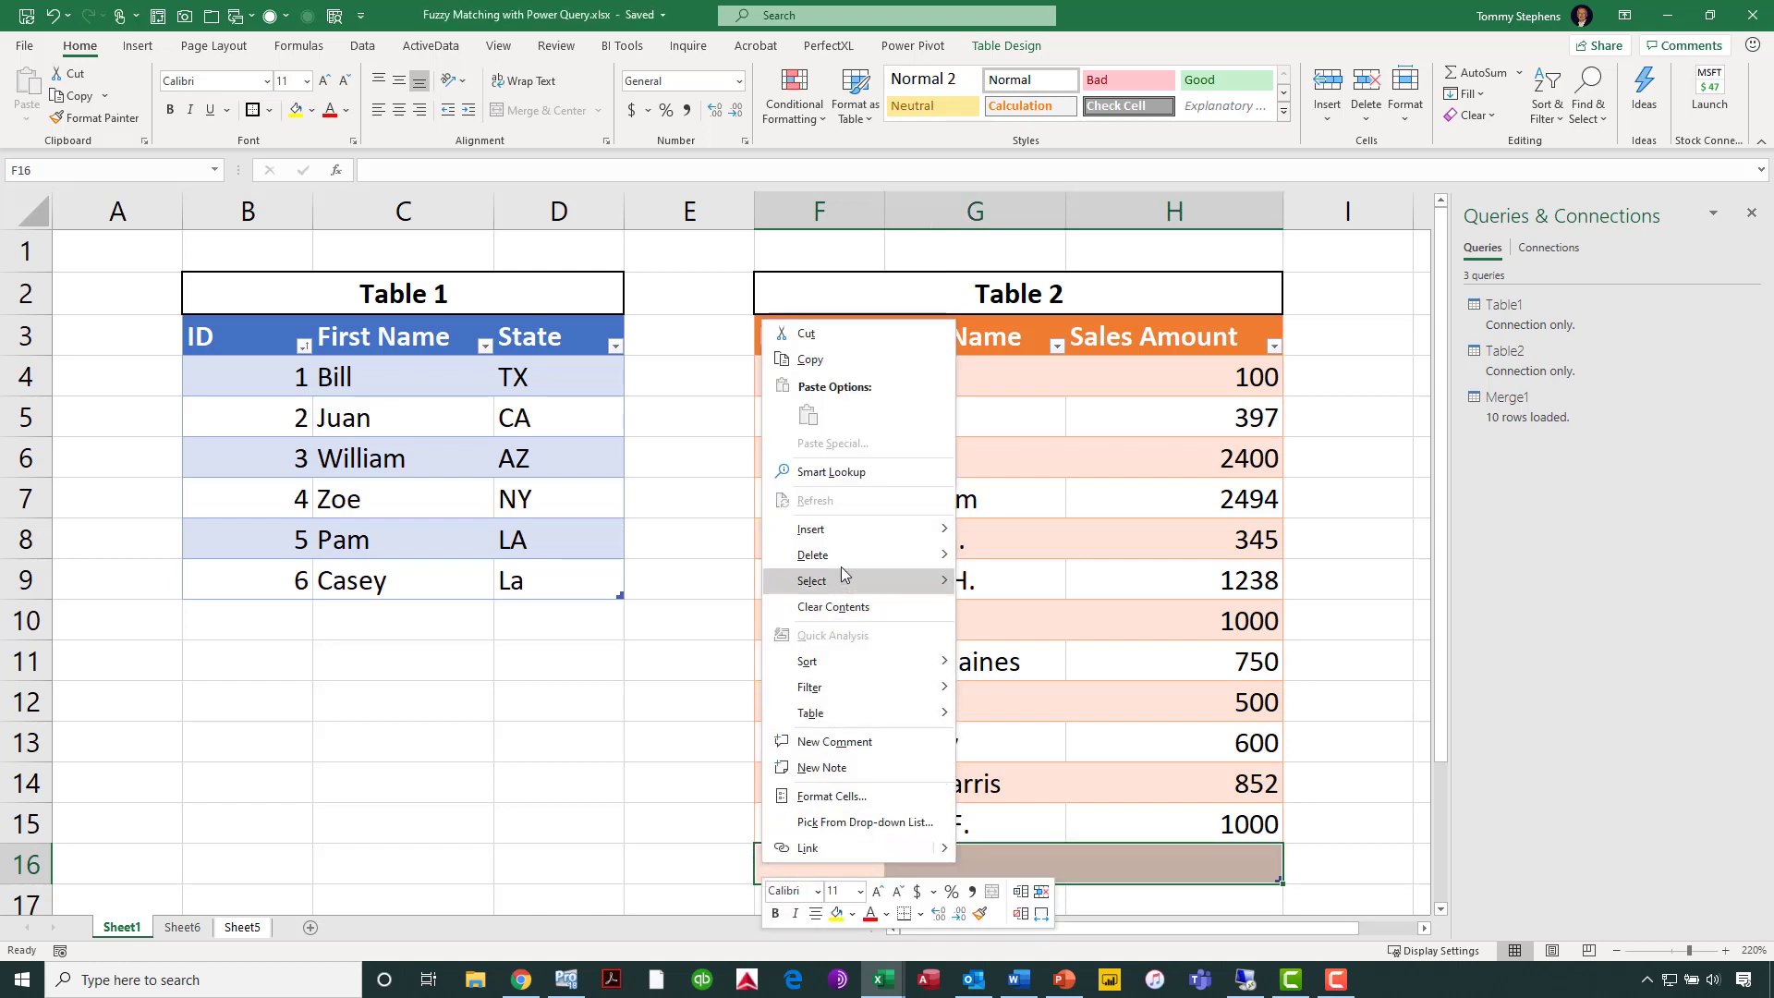
pyautogui.moveTo(842, 559)
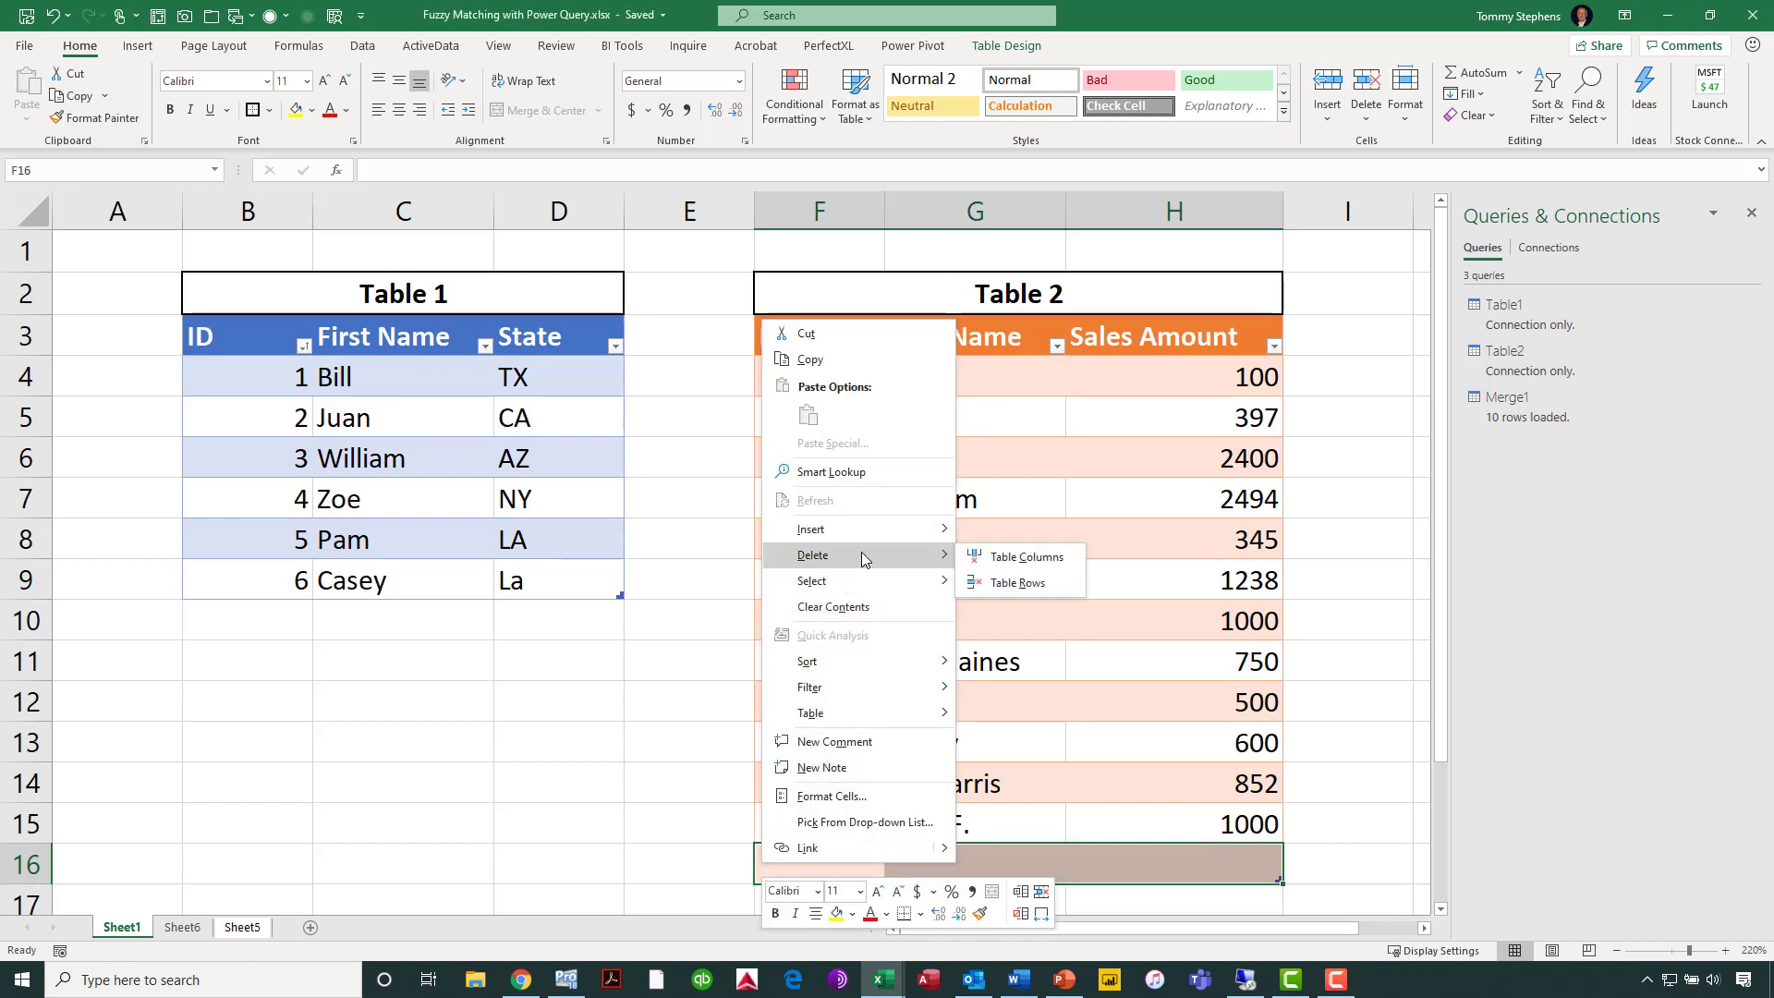
pyautogui.click(999, 583)
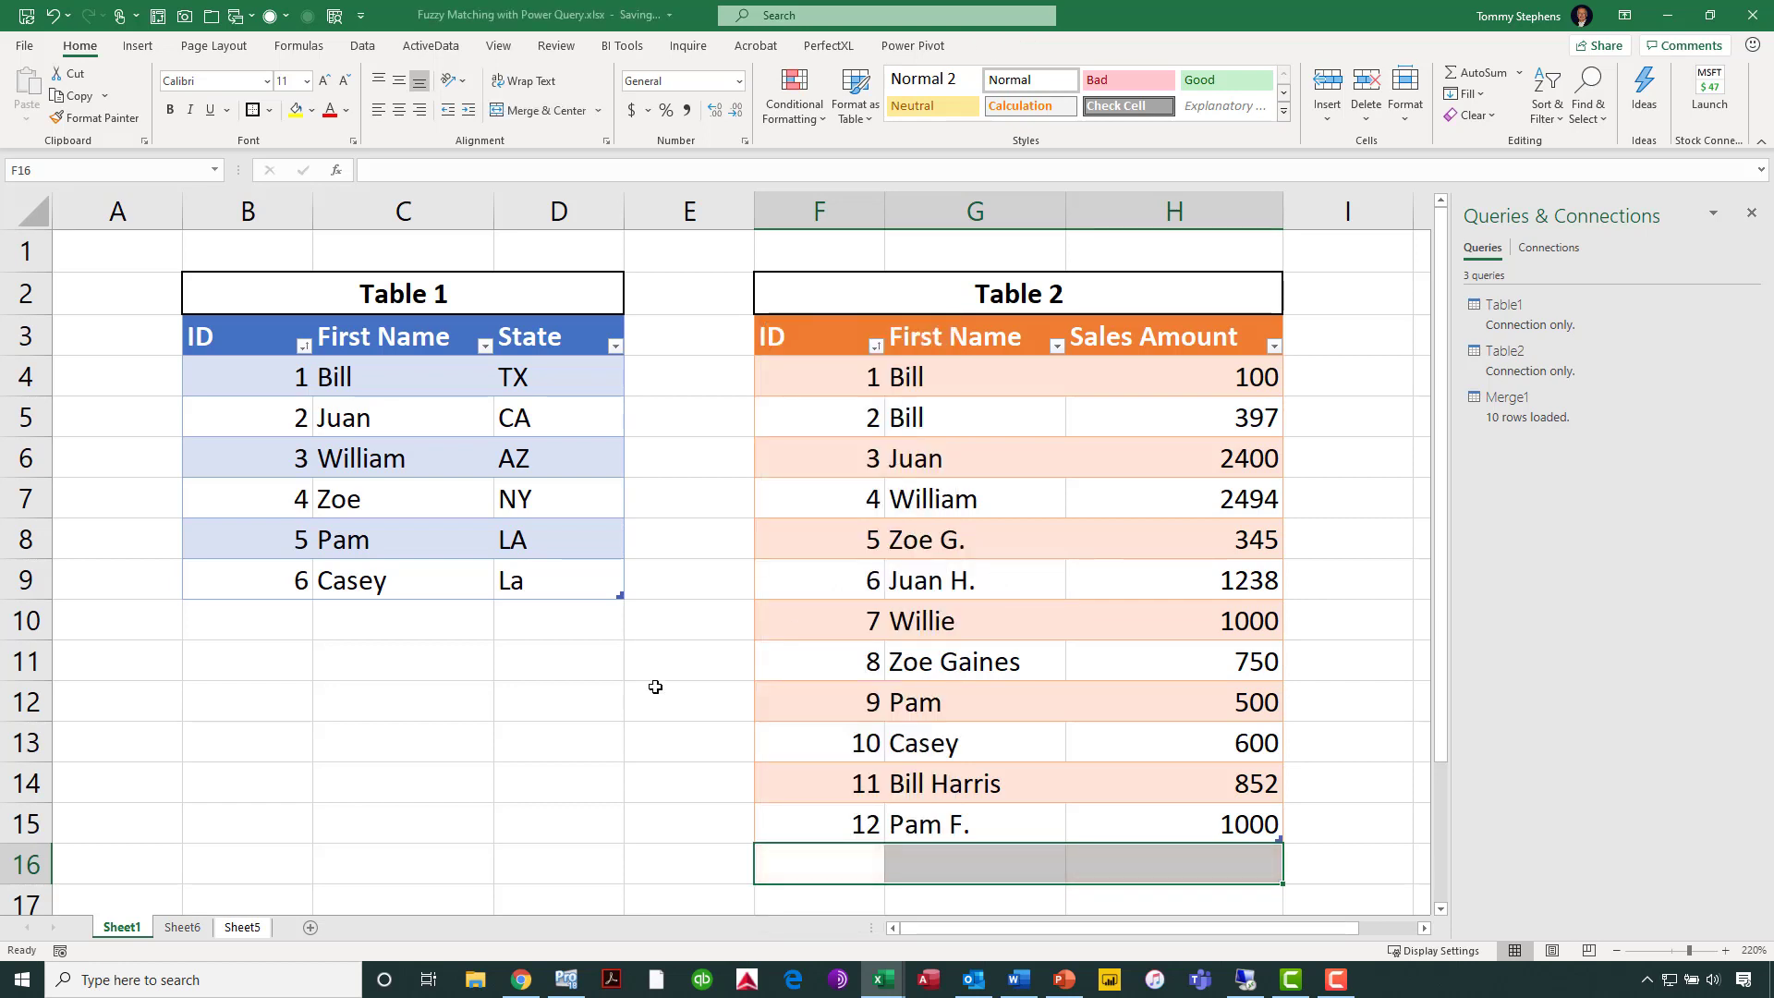
# On Sheet6, check the pivot's row 8 total, then refresh the pivot table.
pyautogui.click(184, 928)
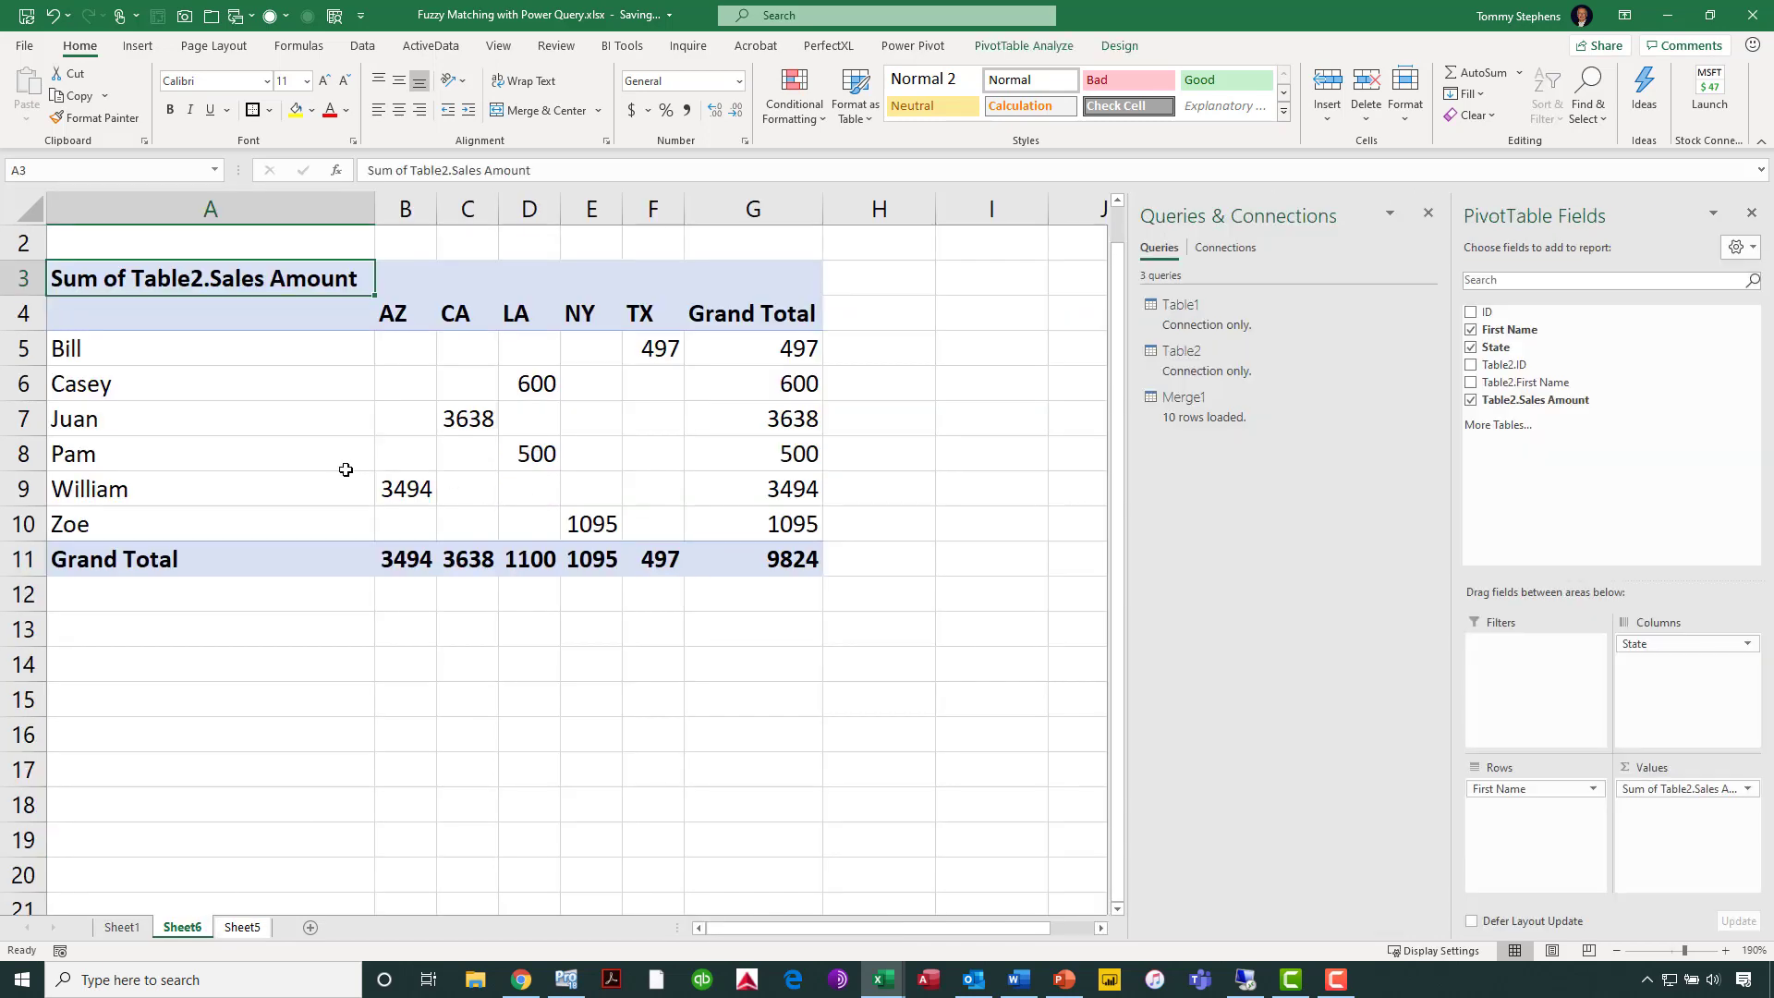
pyautogui.moveTo(346, 470); pyautogui.dragTo(754, 462)
pyautogui.moveTo(754, 463)
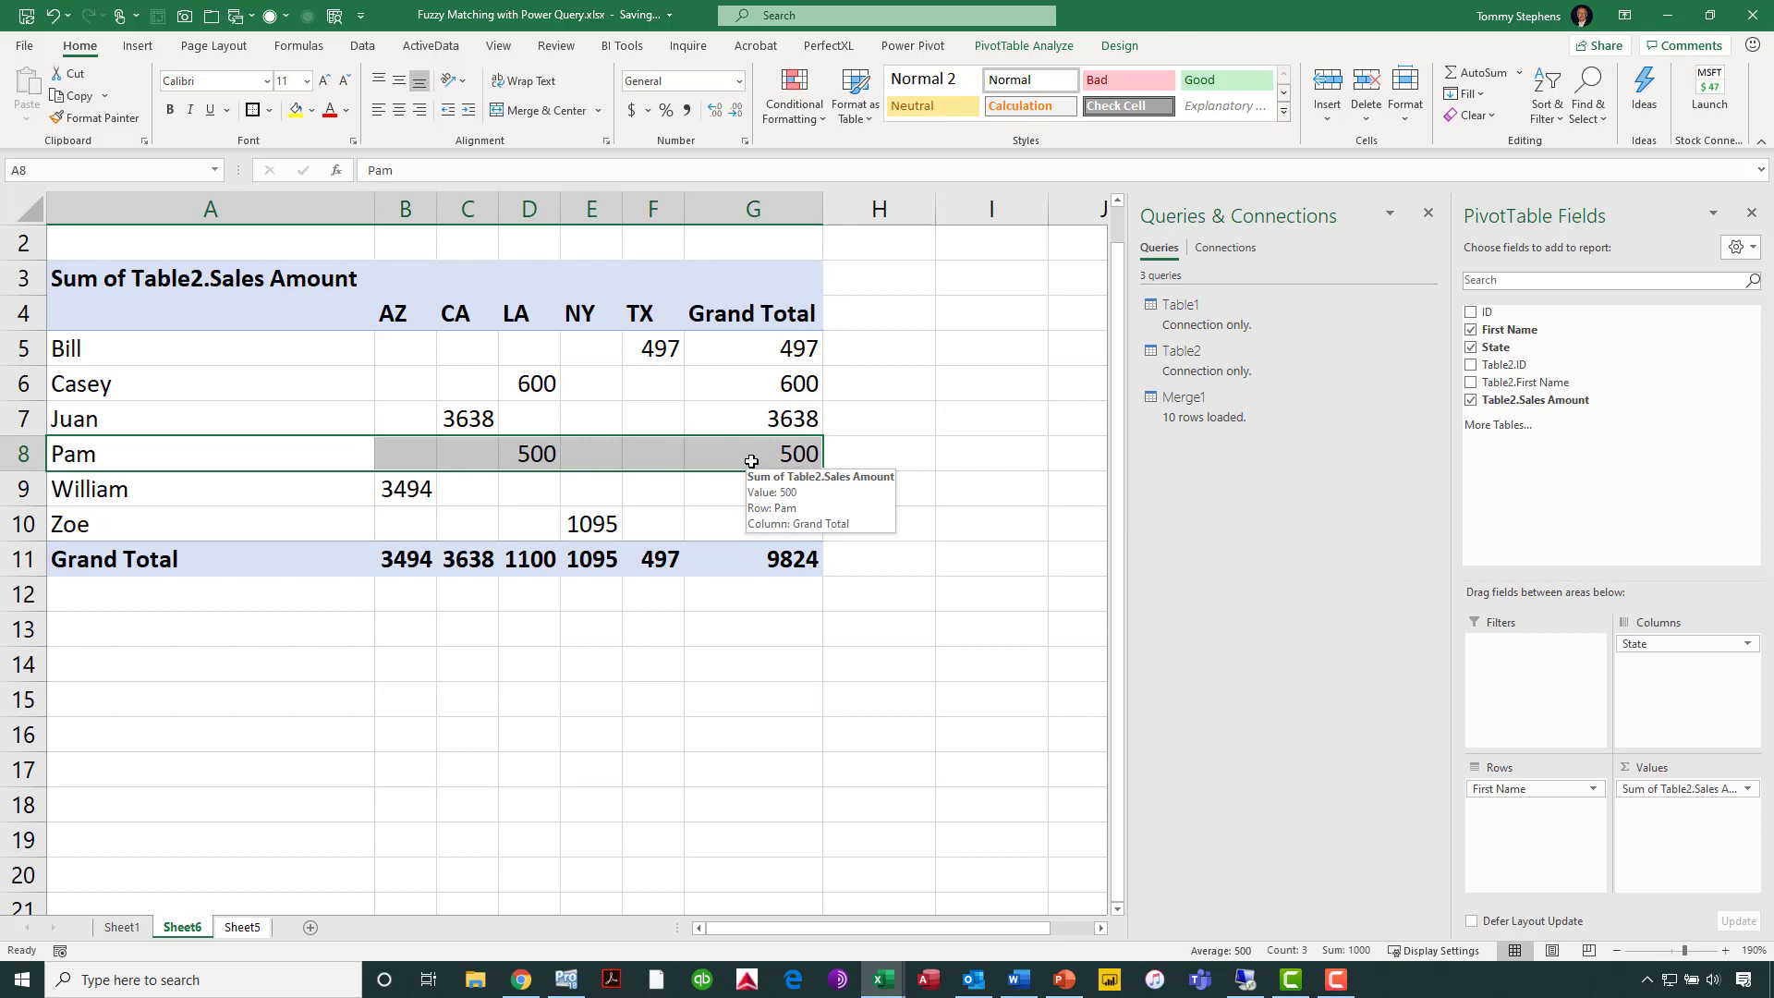
pyautogui.click(604, 430)
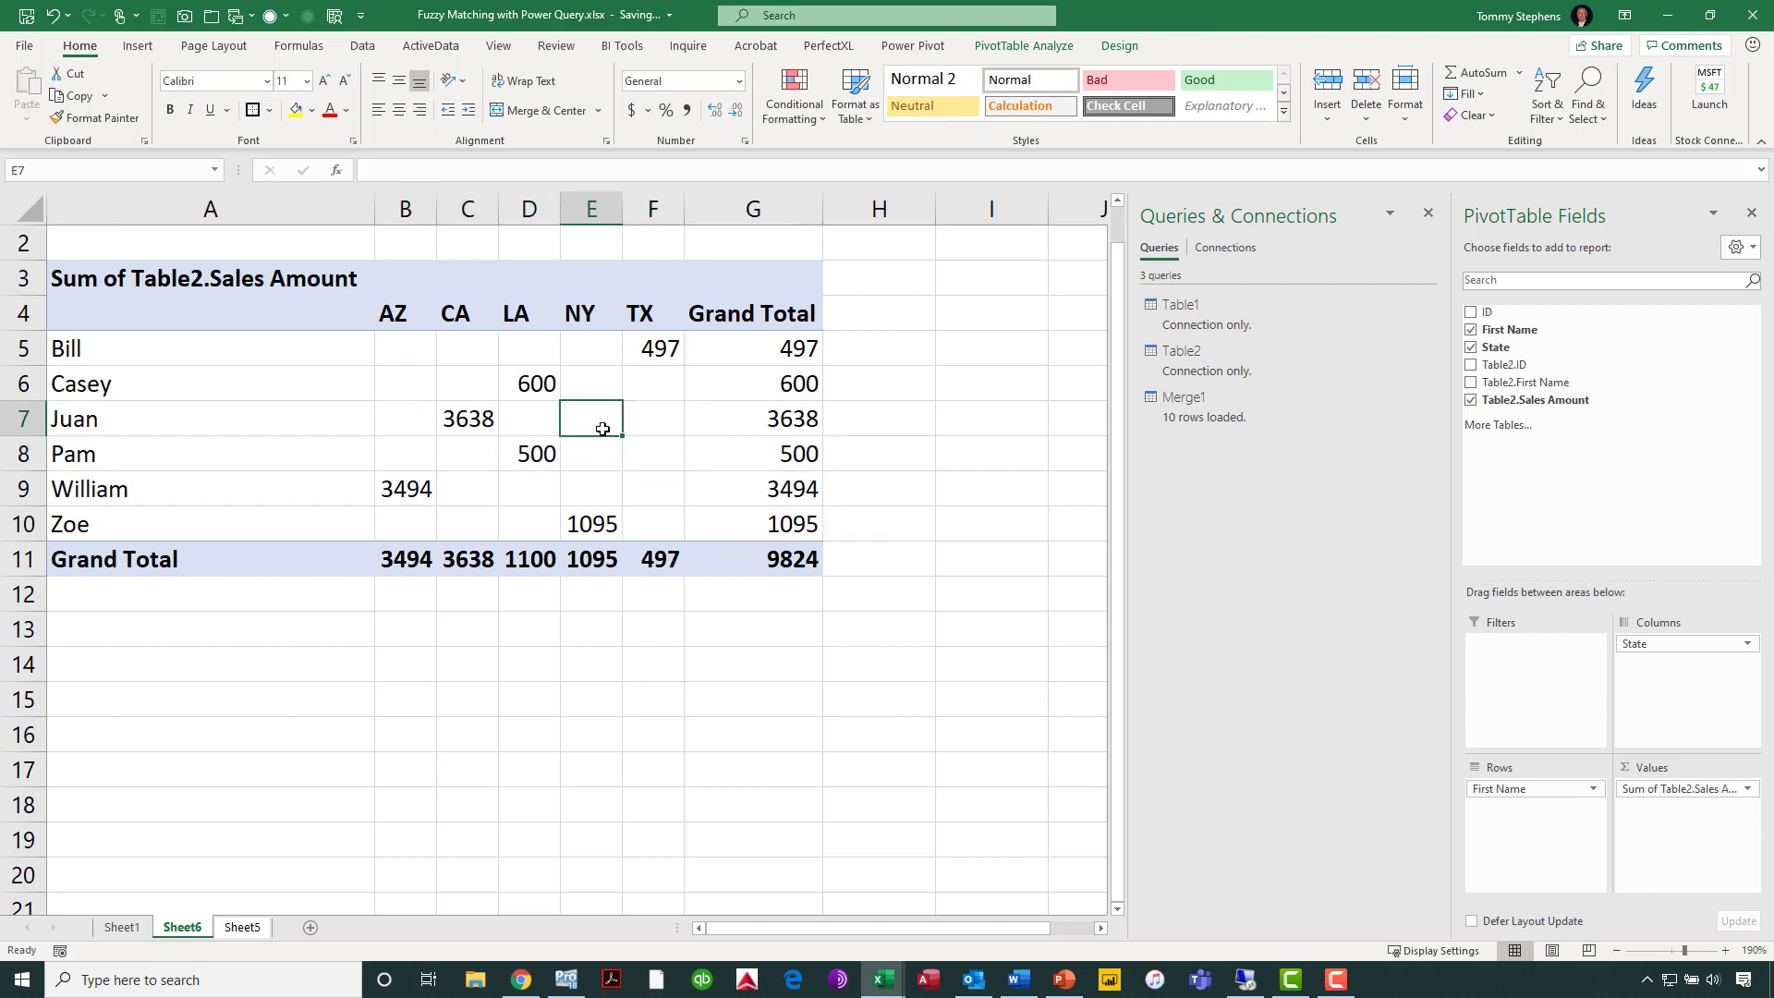
pyautogui.rightClick(603, 426)
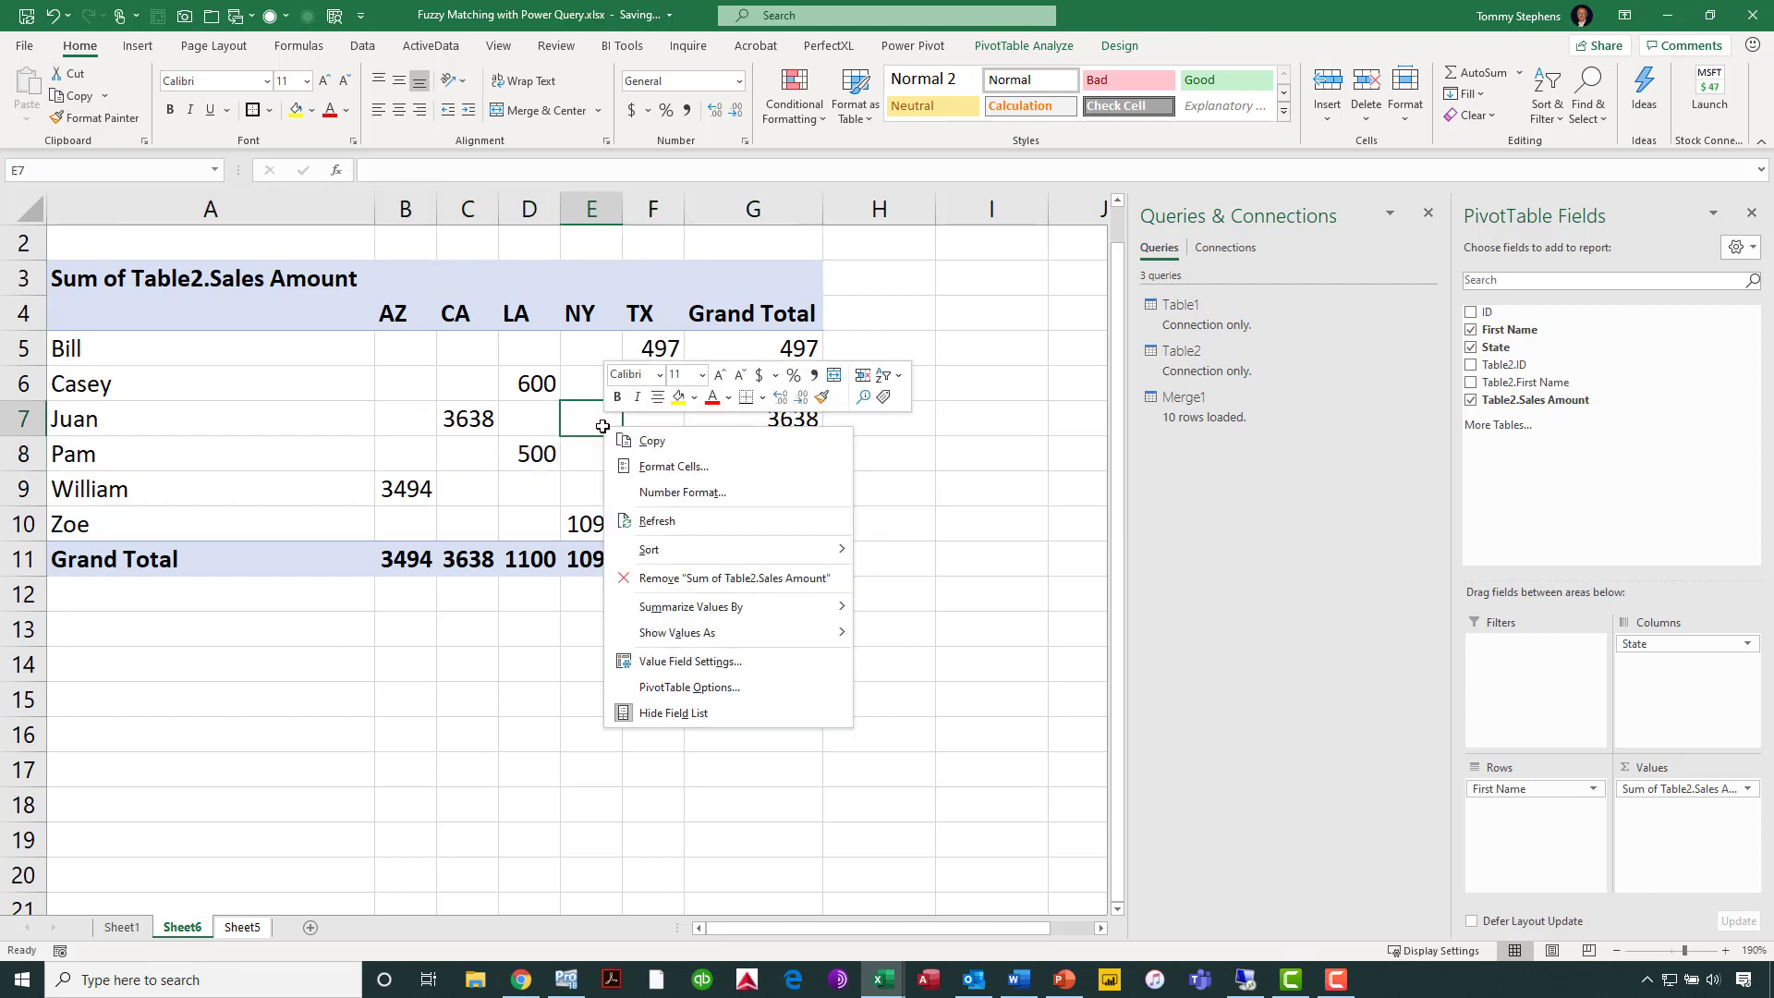
pyautogui.click(659, 521)
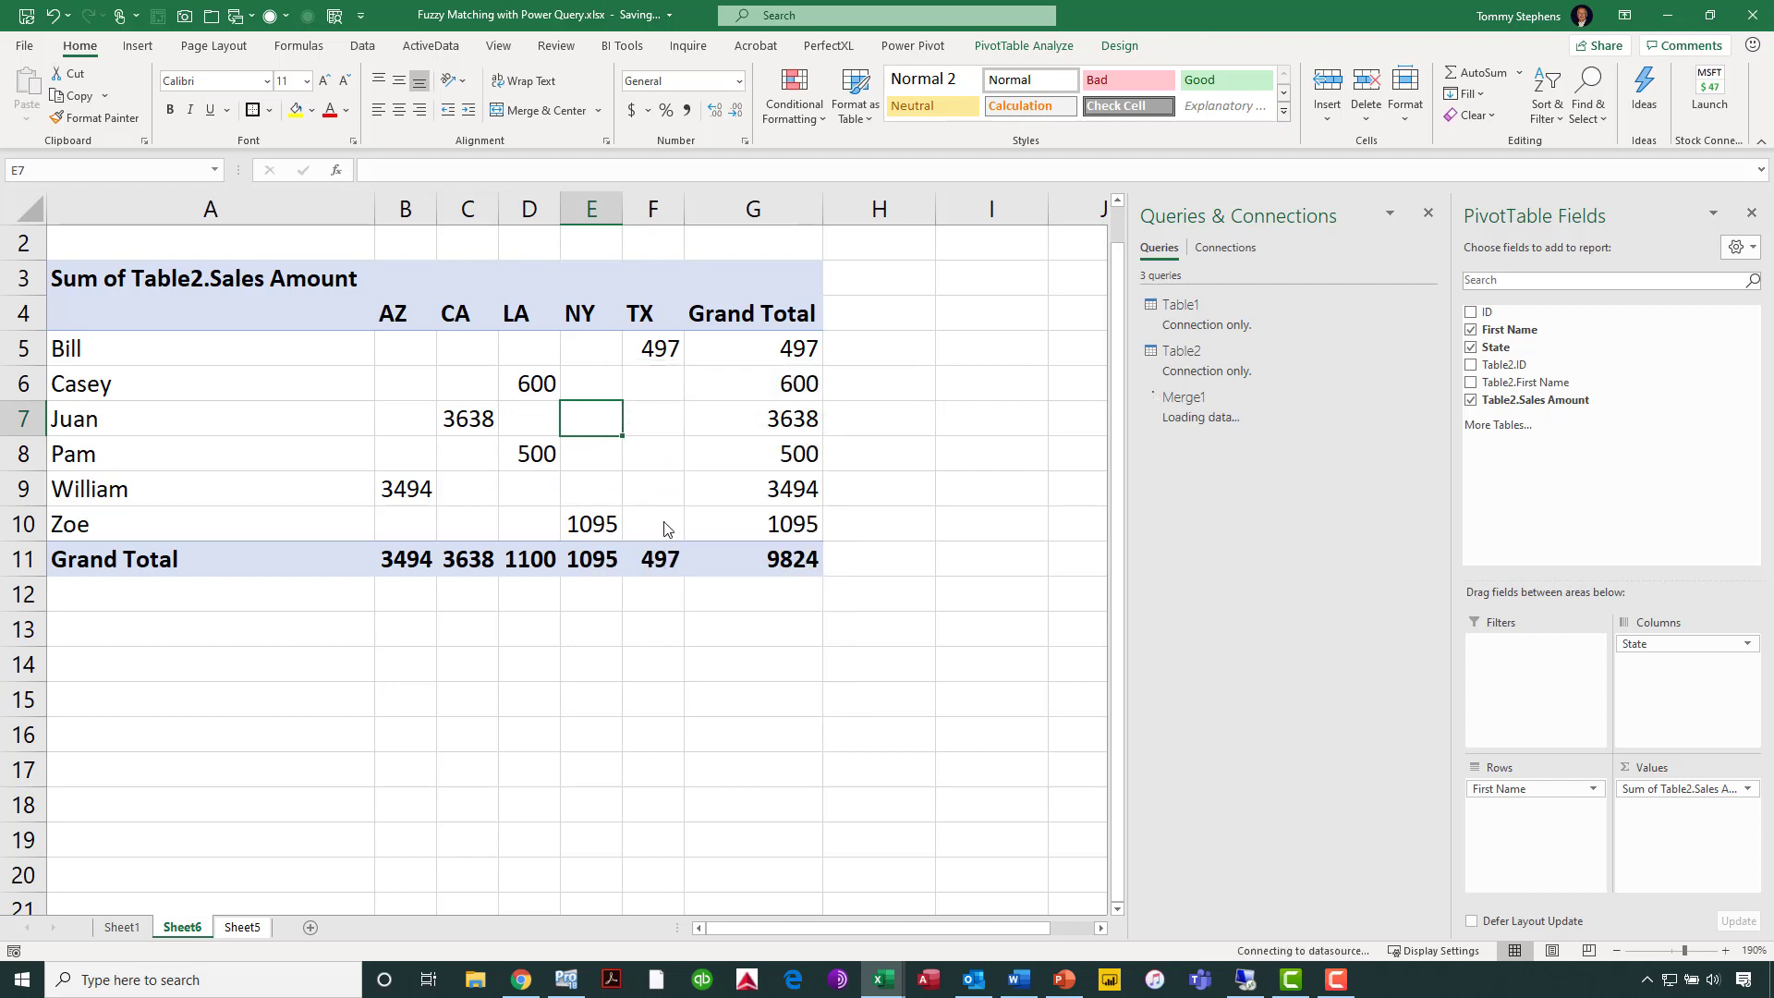